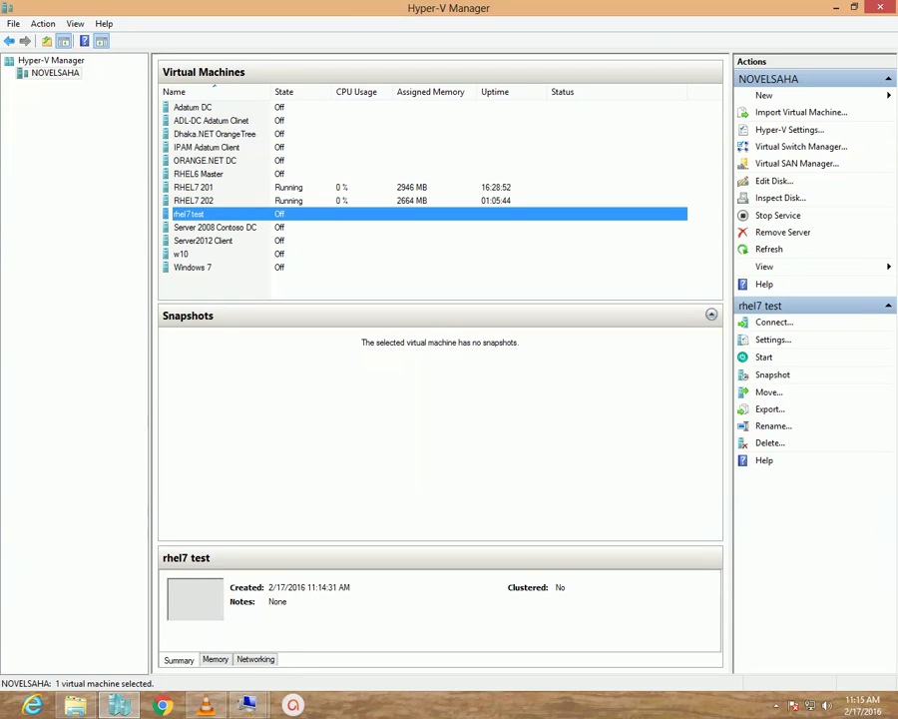
Open the context menu for the powered-off rhel7 test virtual machine.
right_click(196, 214)
Connect to rhel7 test, power it on, and reposition the connection window during boot.
click(237, 224)
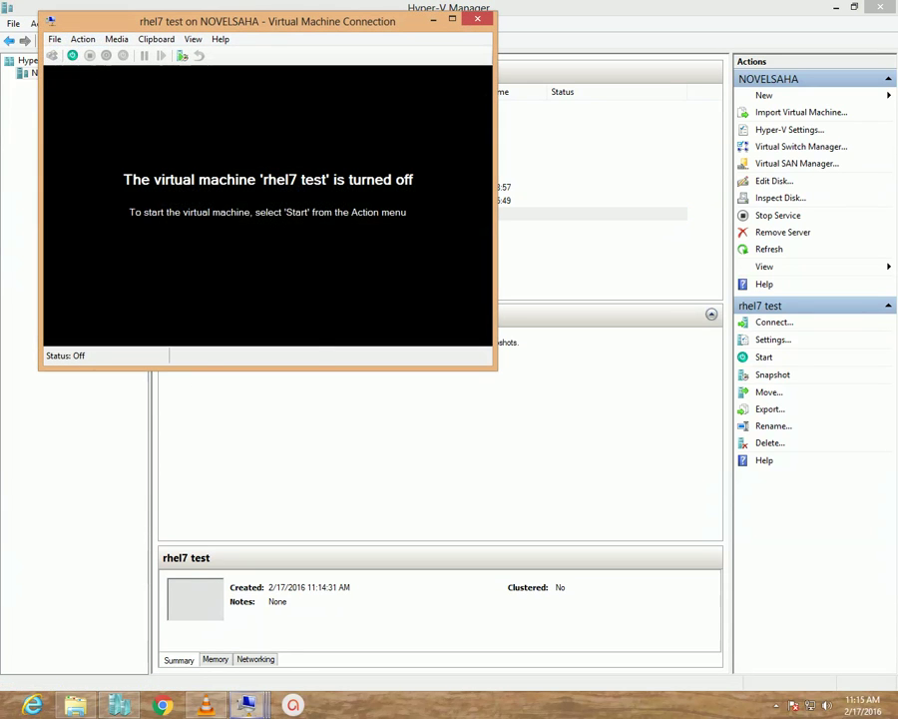
click(72, 55)
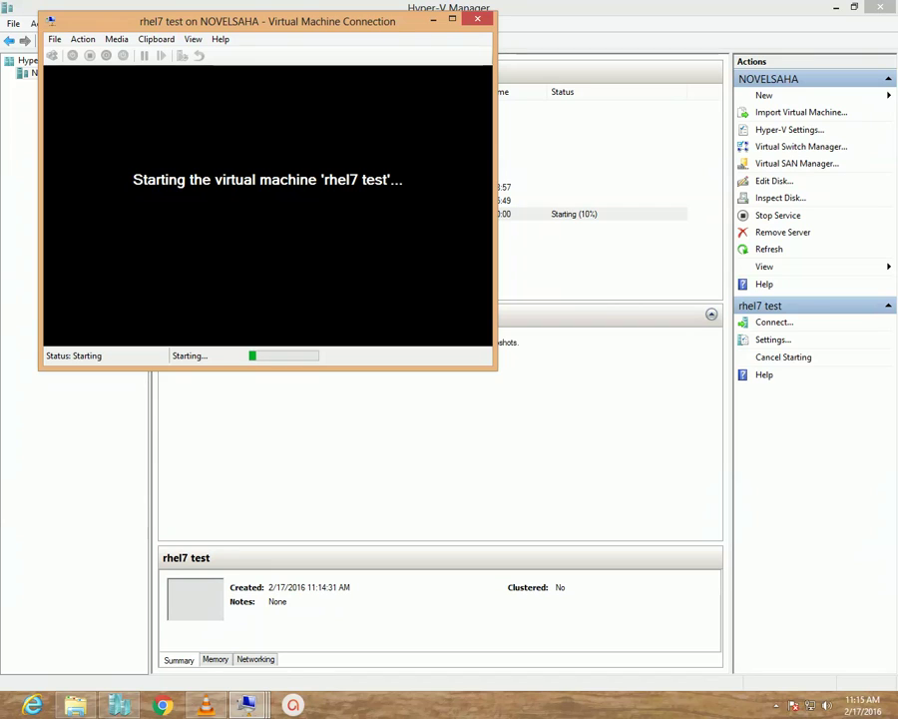
drag(268, 21, 309, 91)
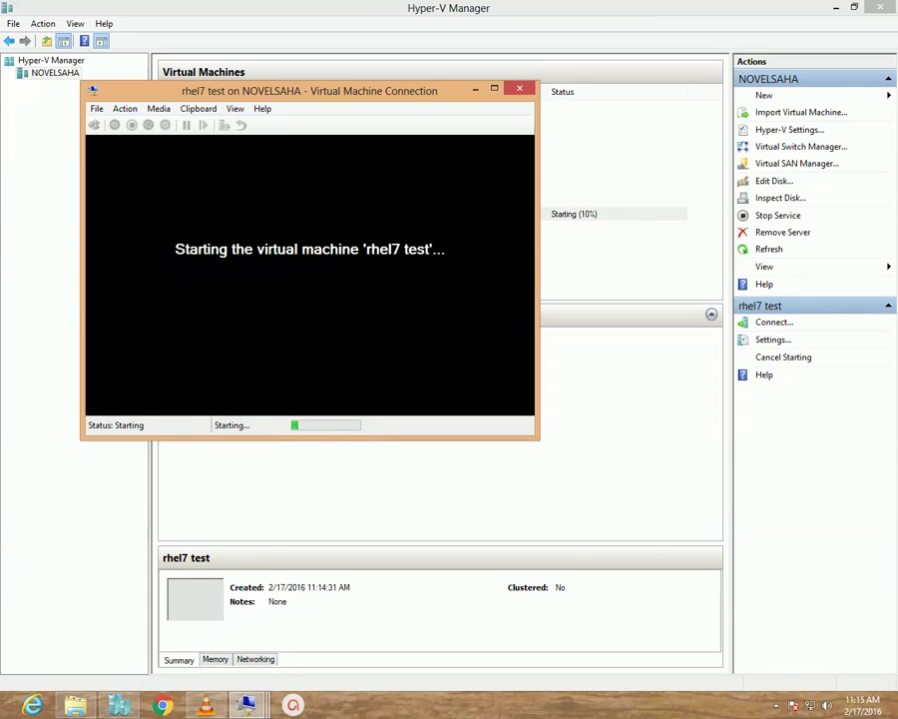
drag(309, 91, 297, 94)
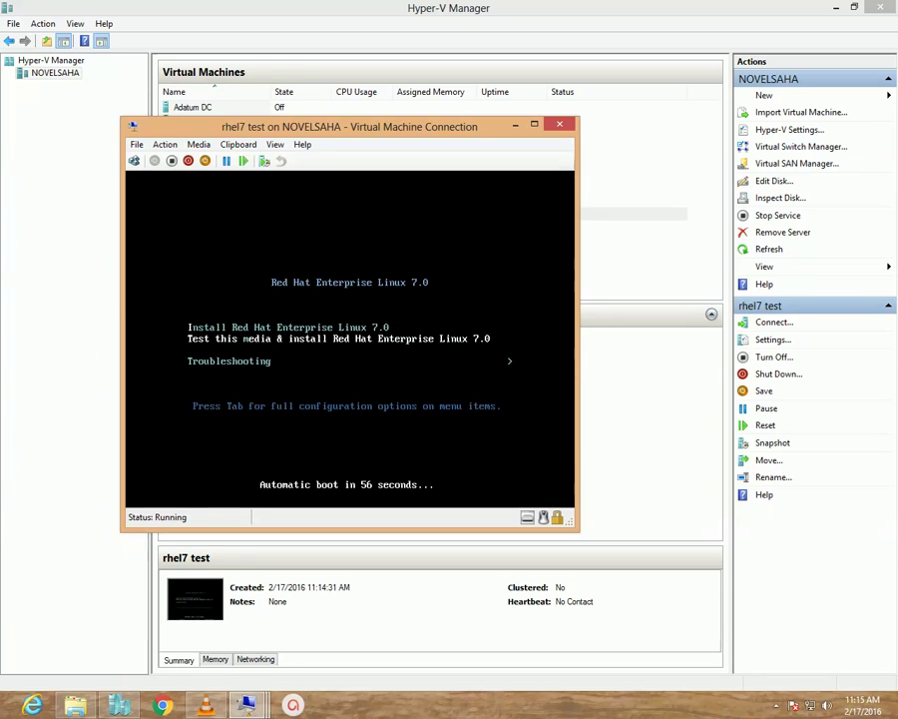
Boot the 'Install Red Hat Enterprise Linux 7.0' entry from the boot menu.
key(Up)
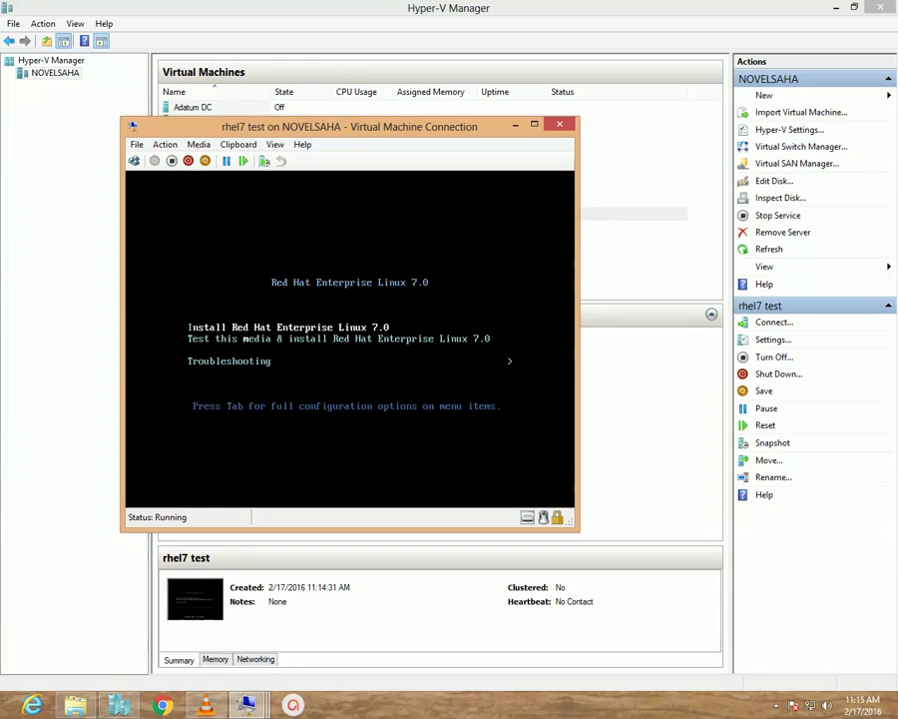
key(Return)
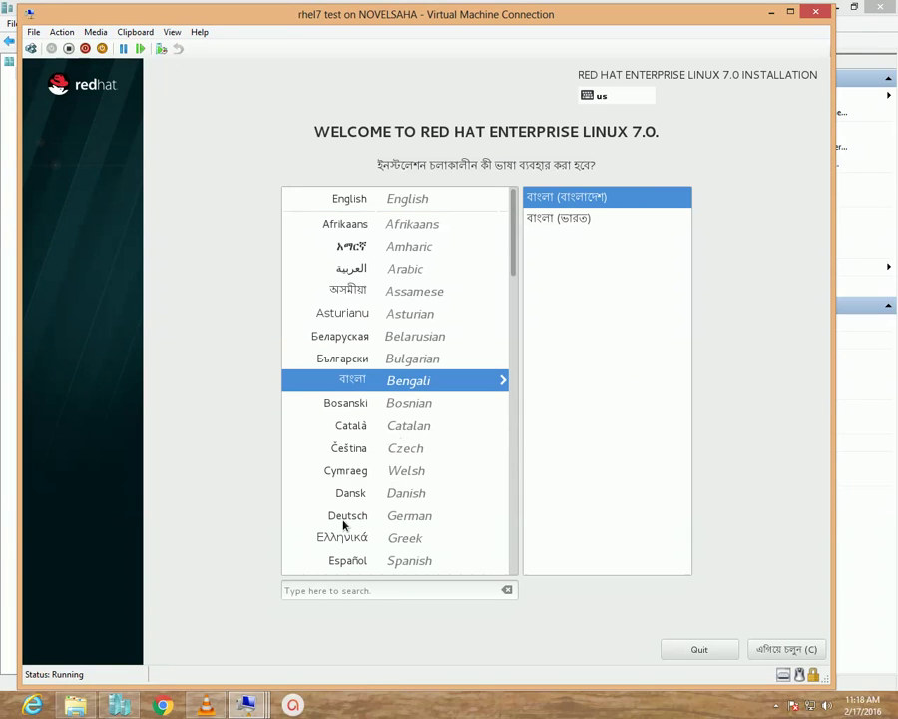
Try Deutsch, then keep English (United States) as installer language and continue.
click(393, 520)
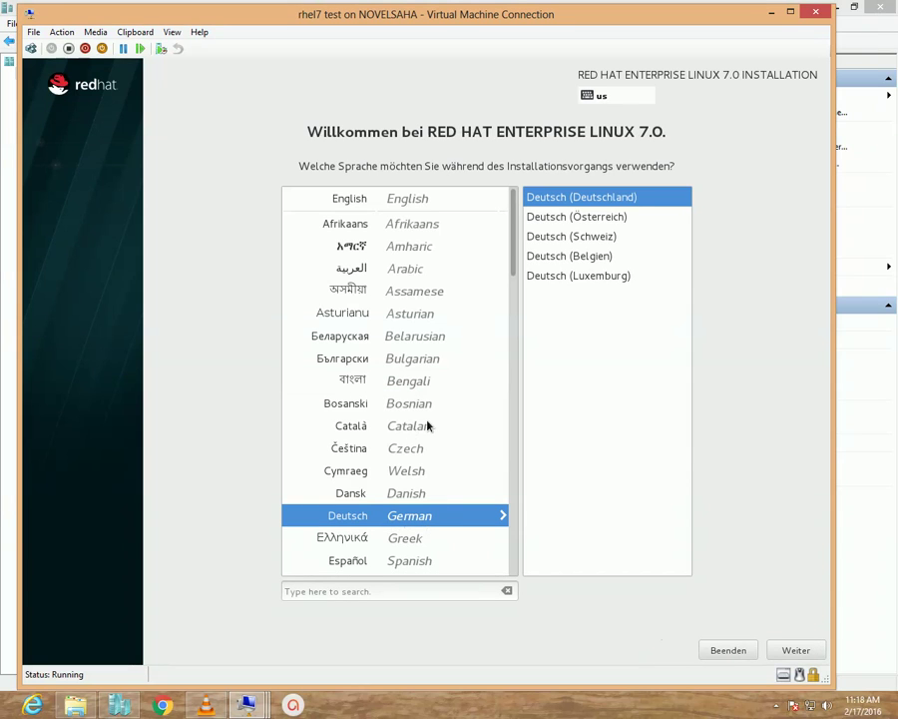
click(377, 202)
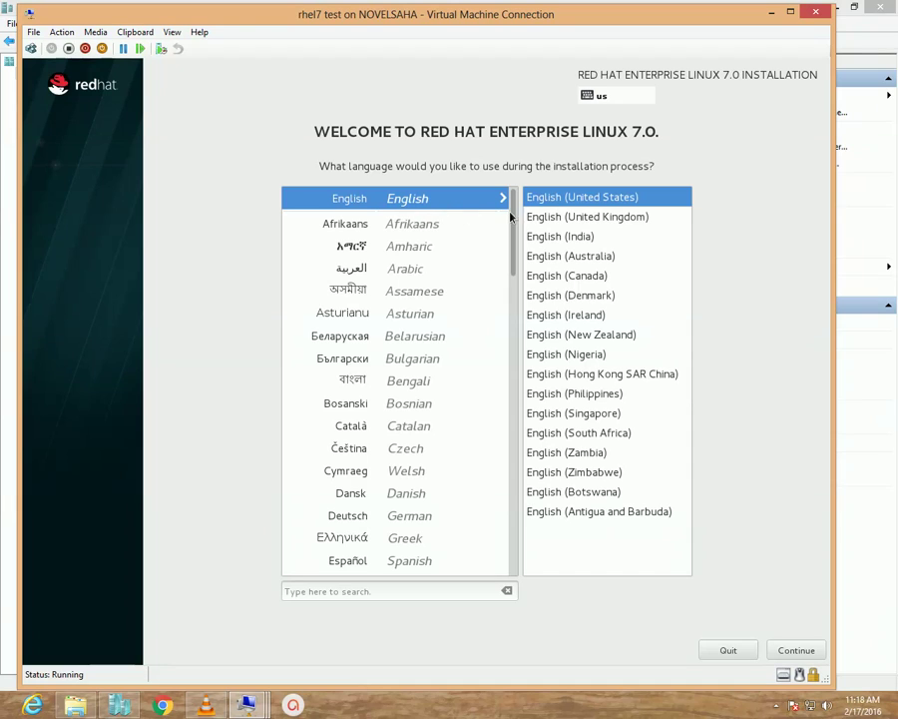
click(796, 650)
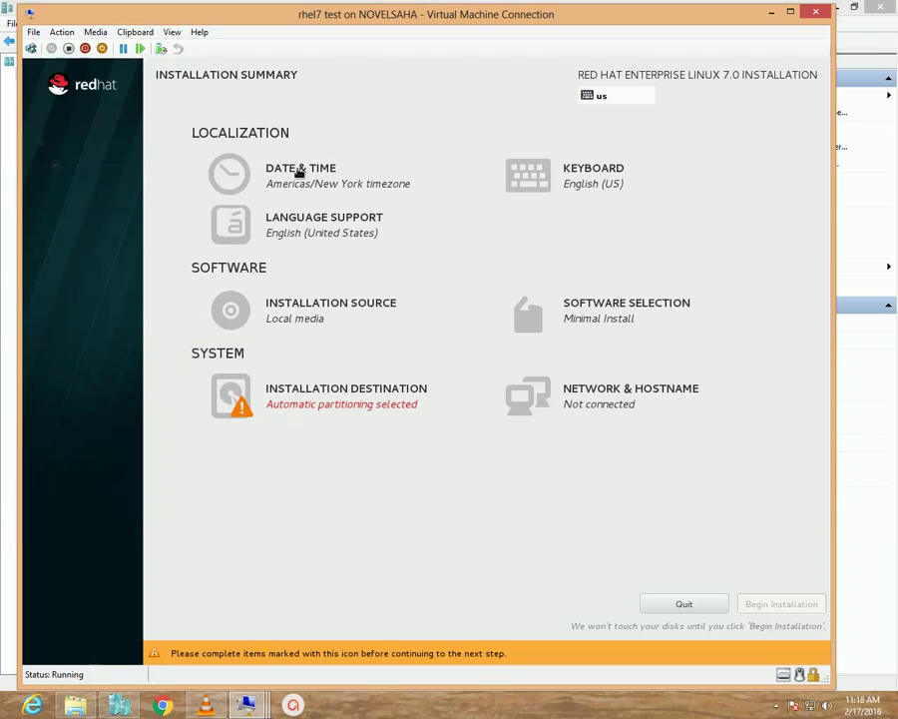
Set Date & Time to Region Asia, City Dhaka and return to the summary.
click(299, 172)
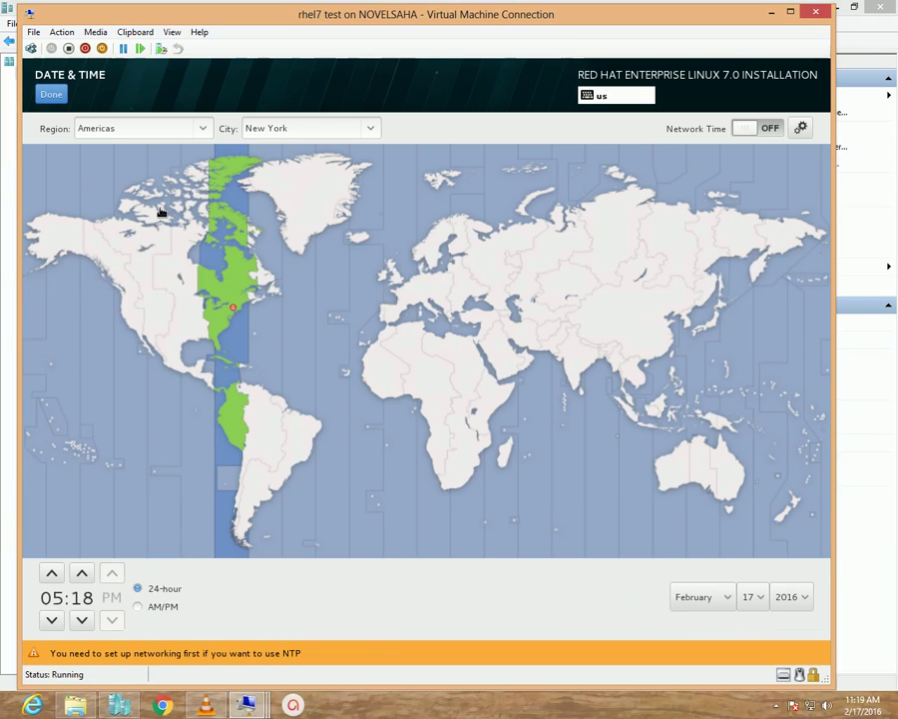
click(206, 132)
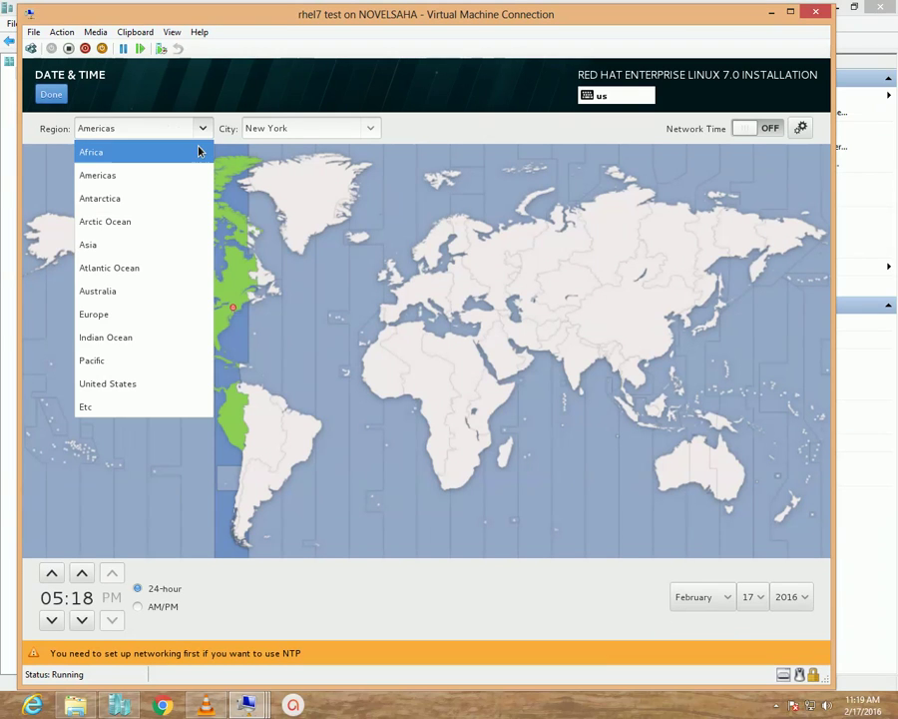
click(110, 246)
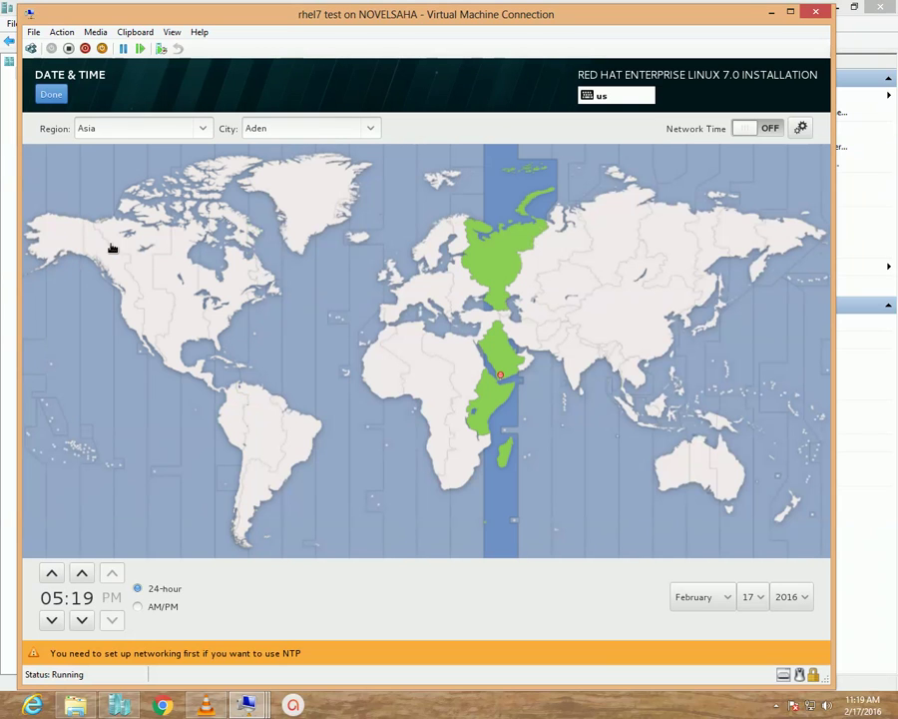
click(366, 128)
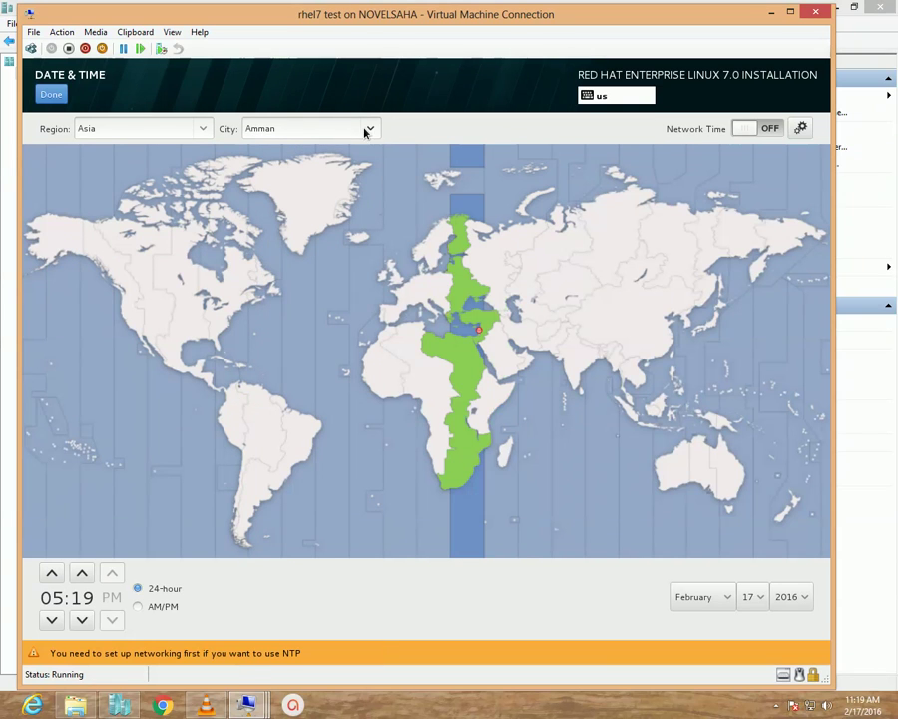
click(371, 128)
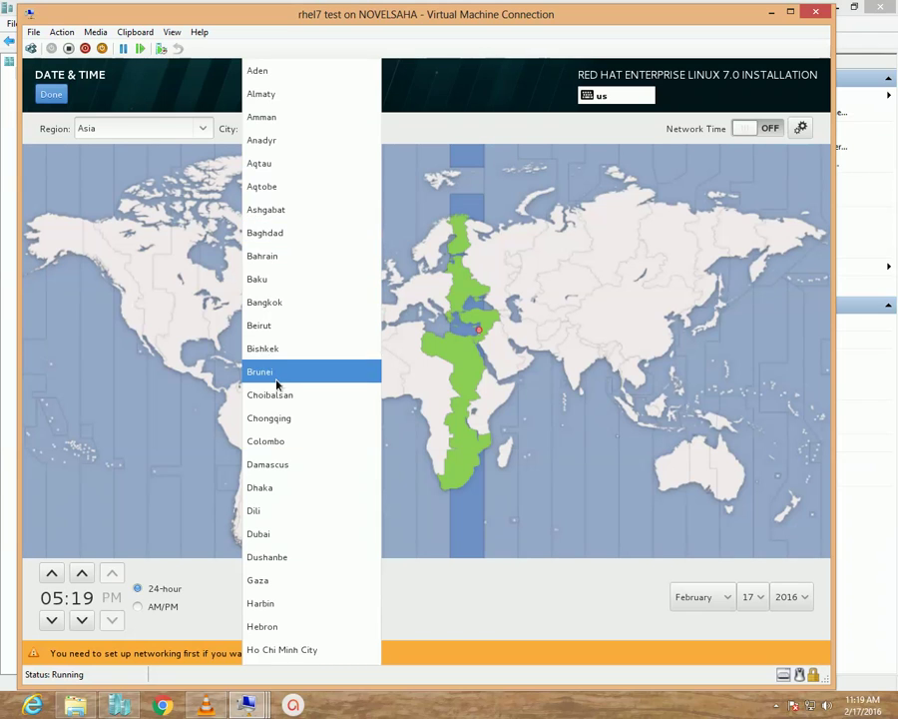
click(277, 488)
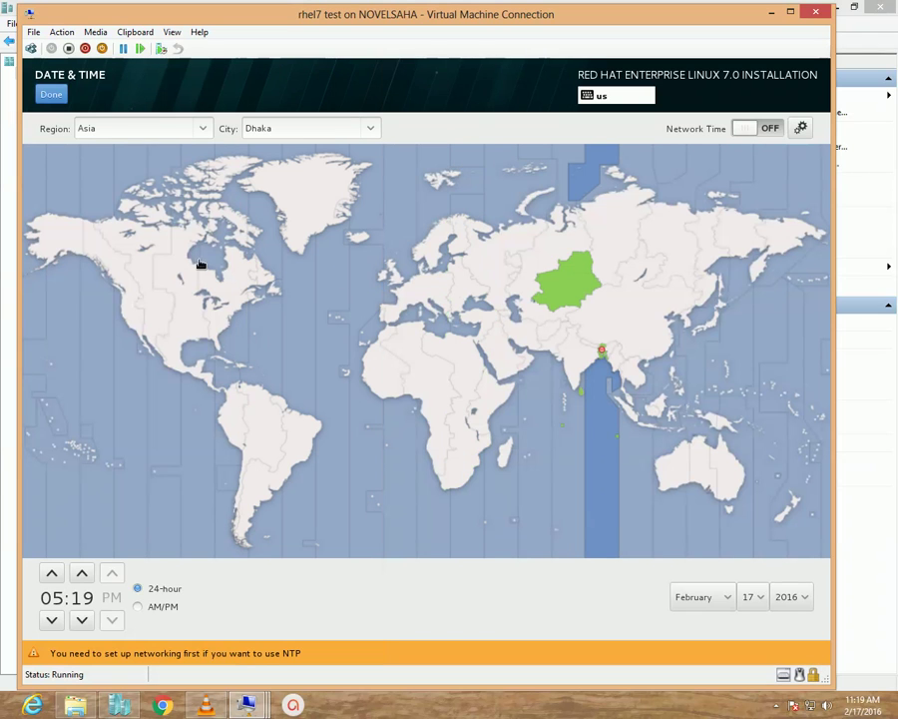
click(51, 94)
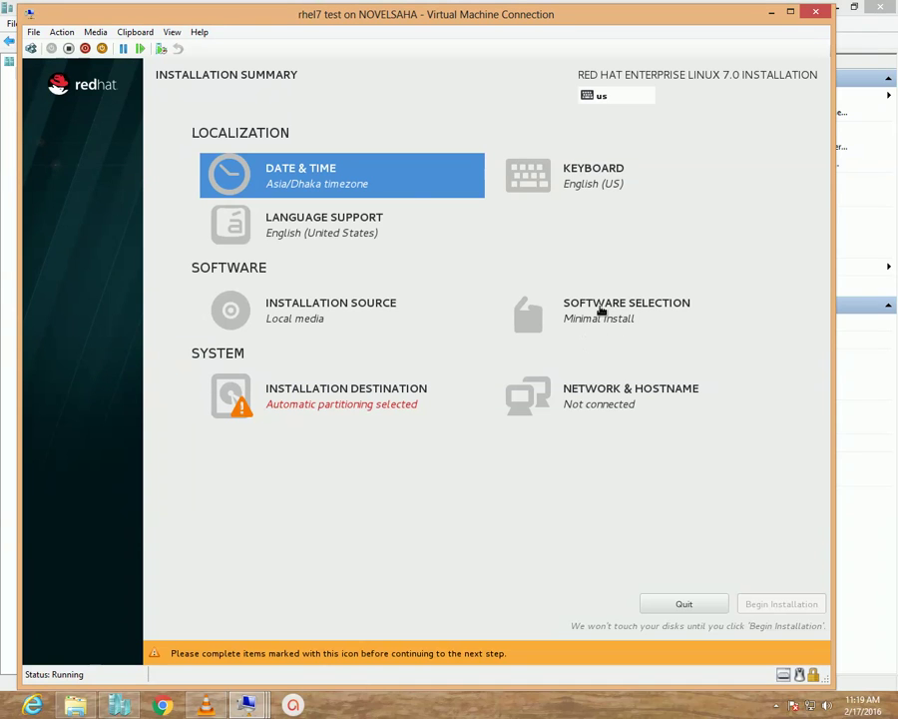
Select the Server with GUI environment plus the FTP Server add-on.
click(601, 311)
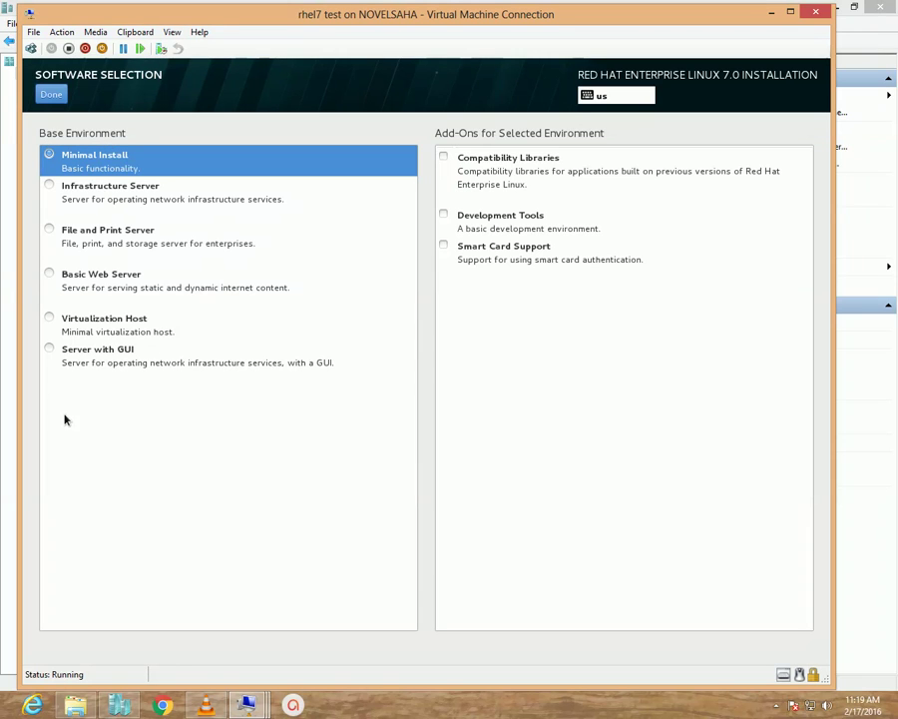
click(92, 363)
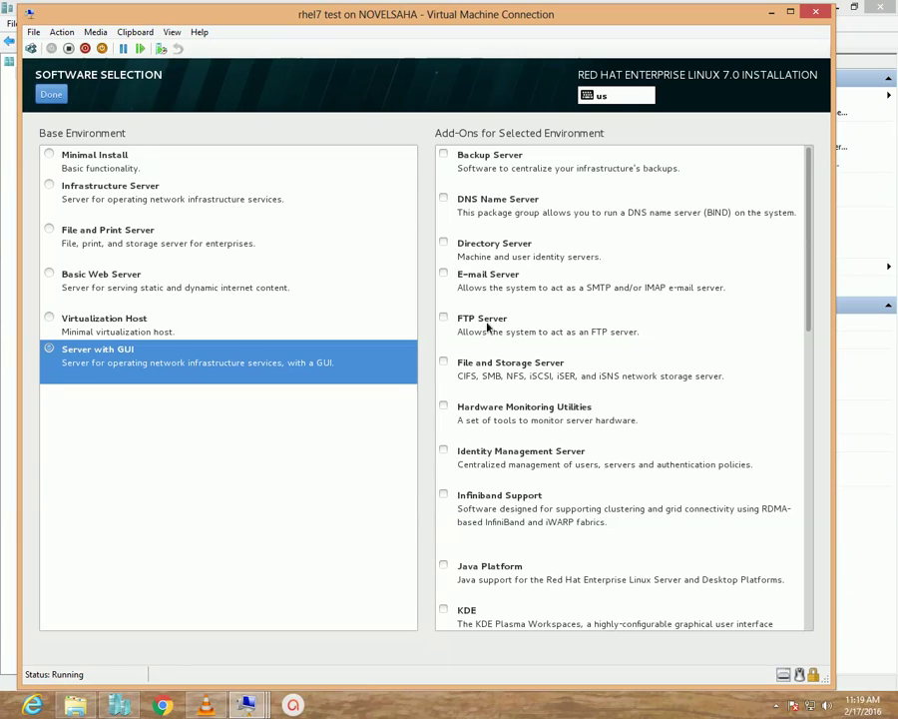
click(474, 320)
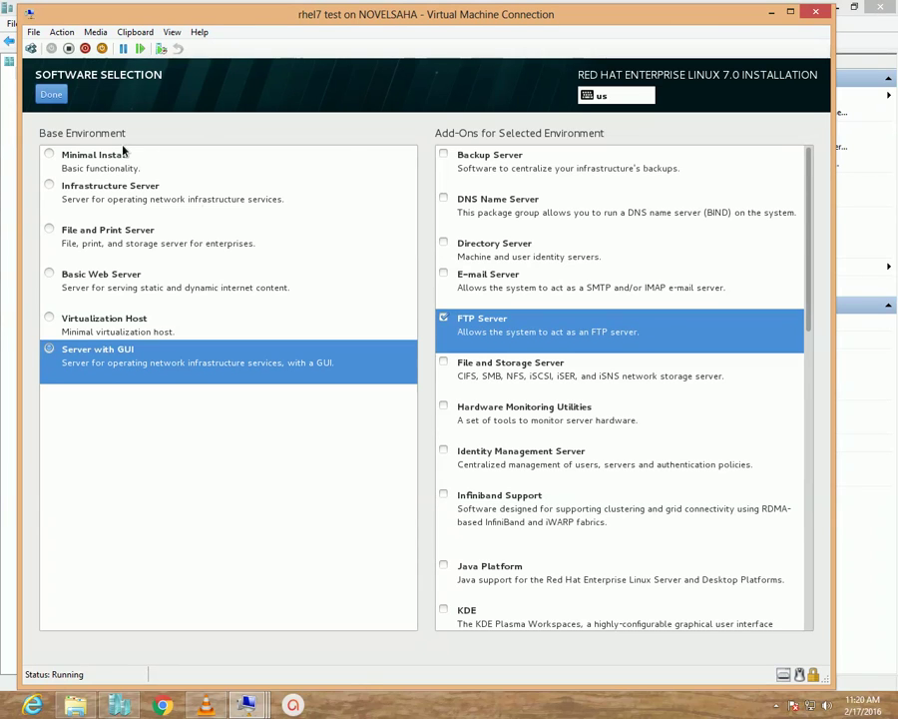
click(51, 94)
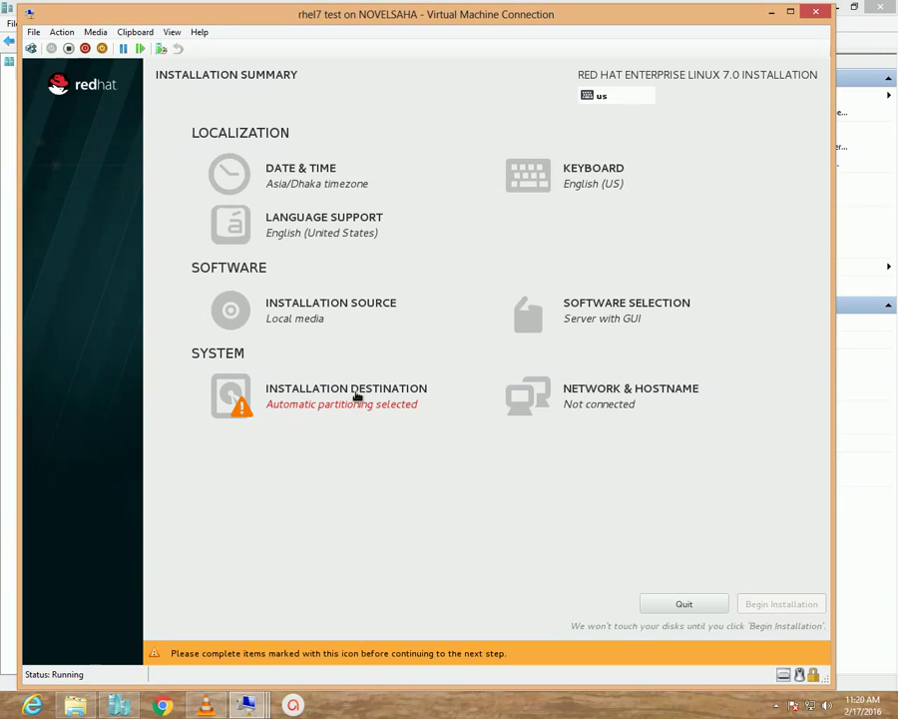
Choose 'I will configure partitioning' in Installation Destination.
click(357, 396)
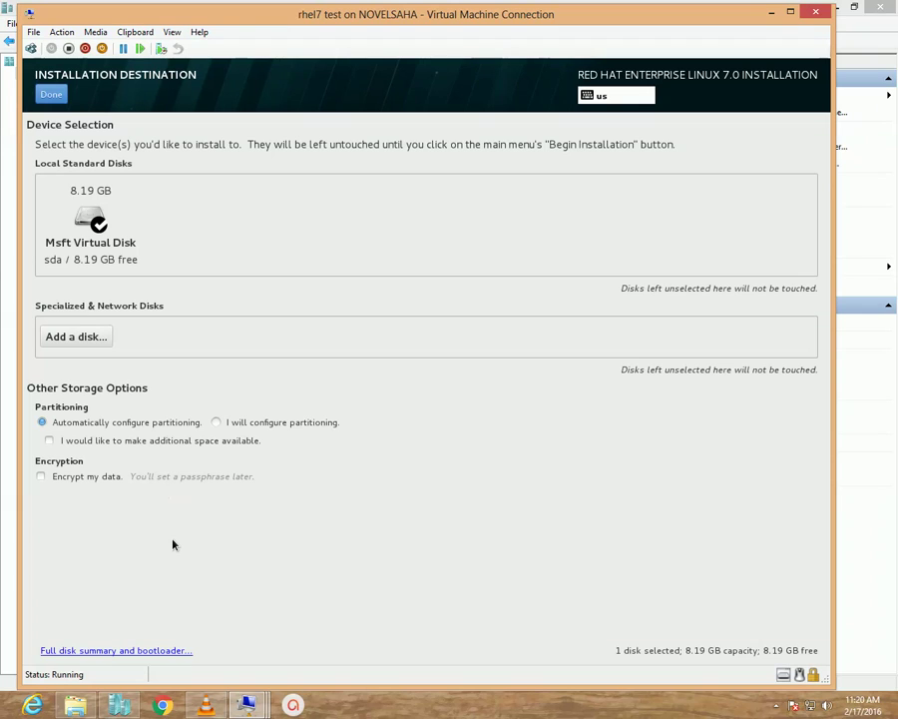
click(241, 425)
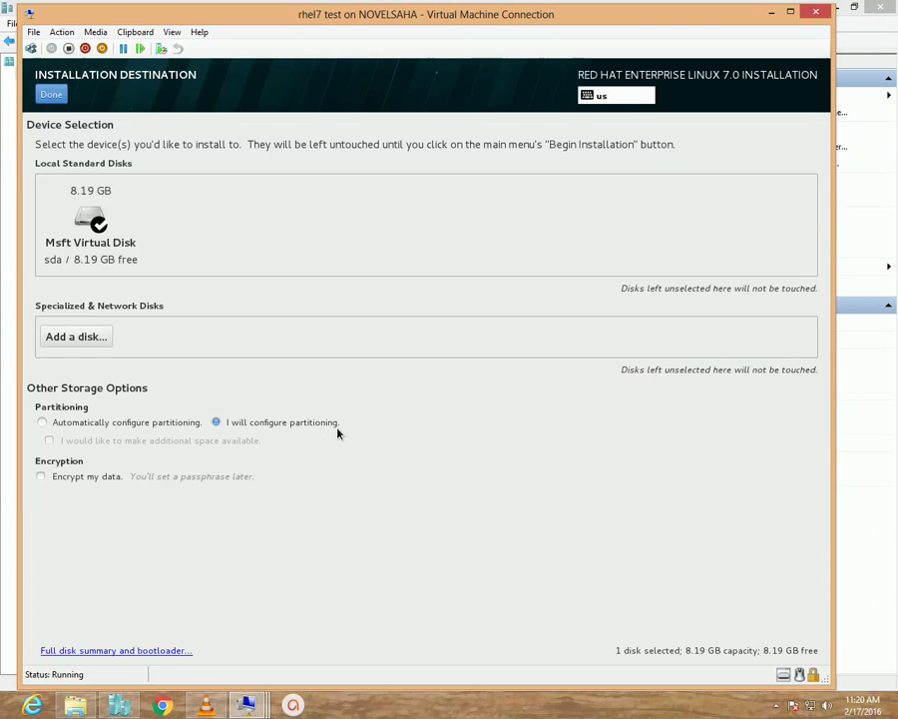
click(87, 423)
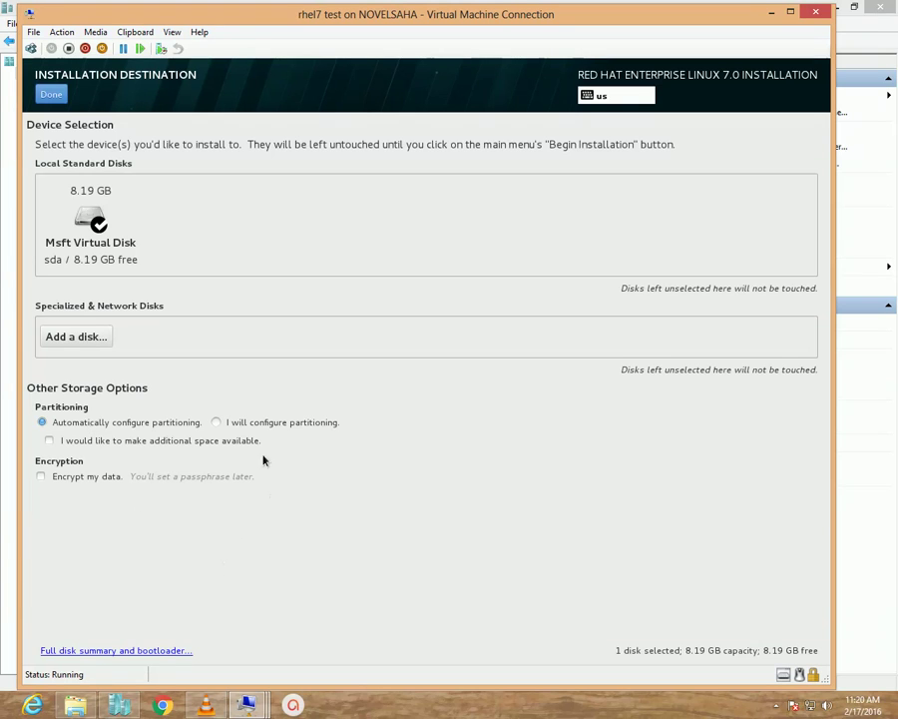
click(272, 423)
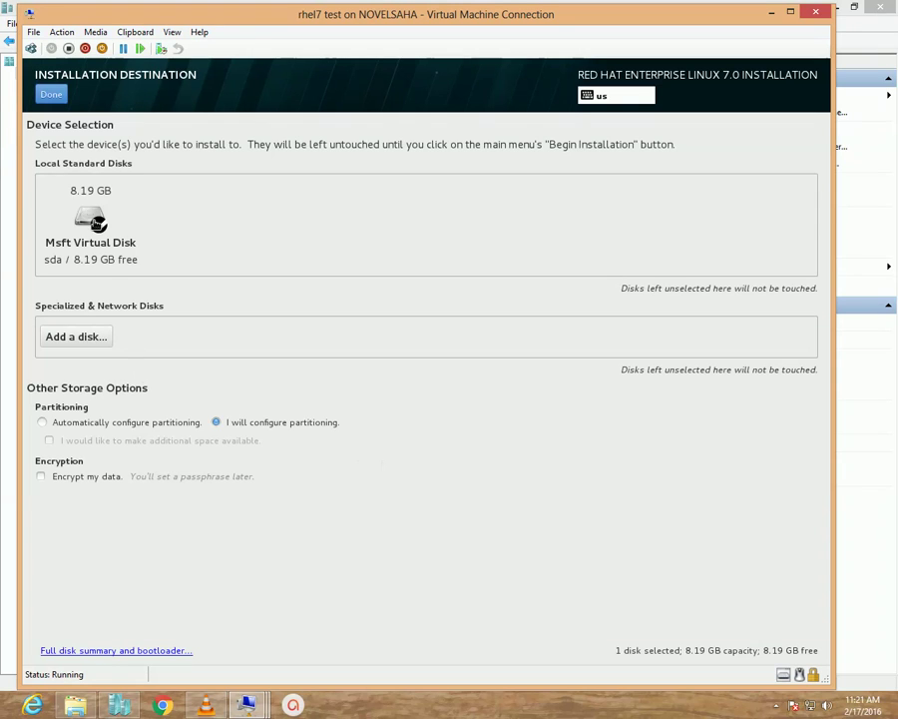
click(90, 212)
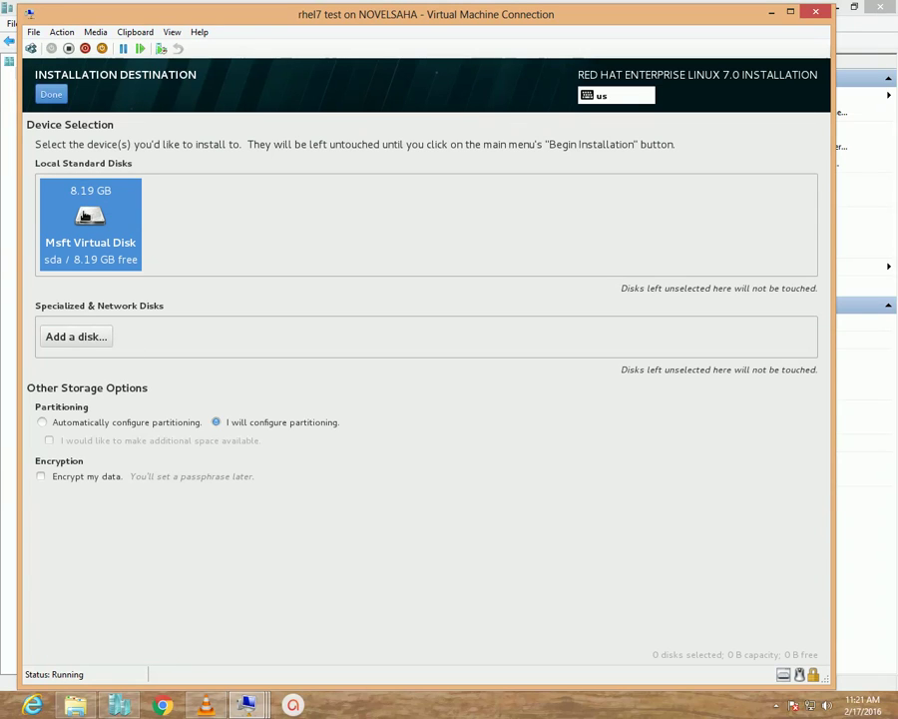
click(51, 94)
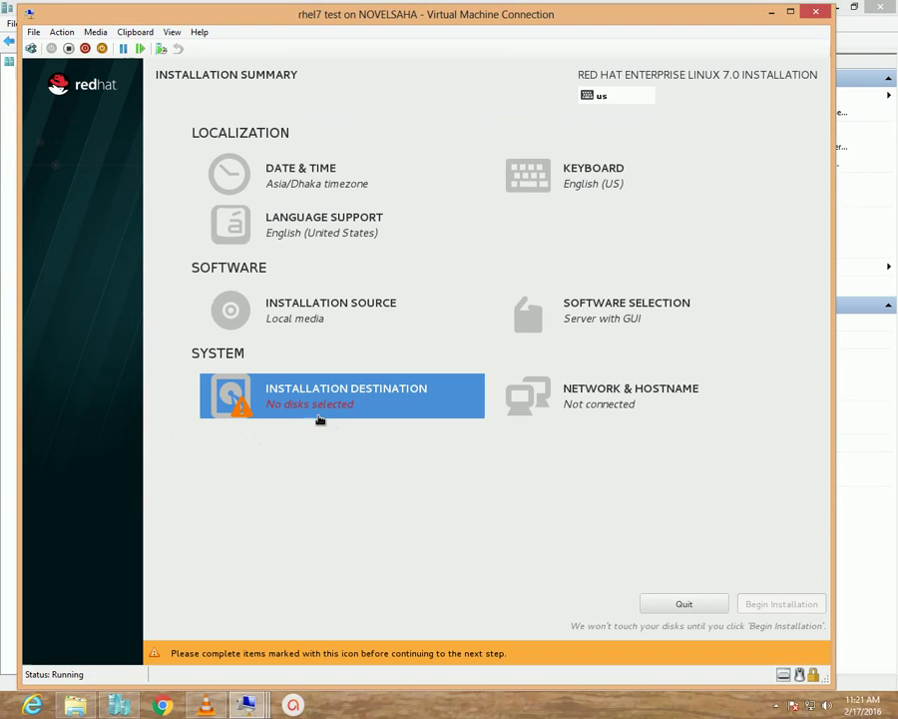
Select the 8.19 GB Msft Virtual Disk and proceed to Manual Partitioning.
click(324, 413)
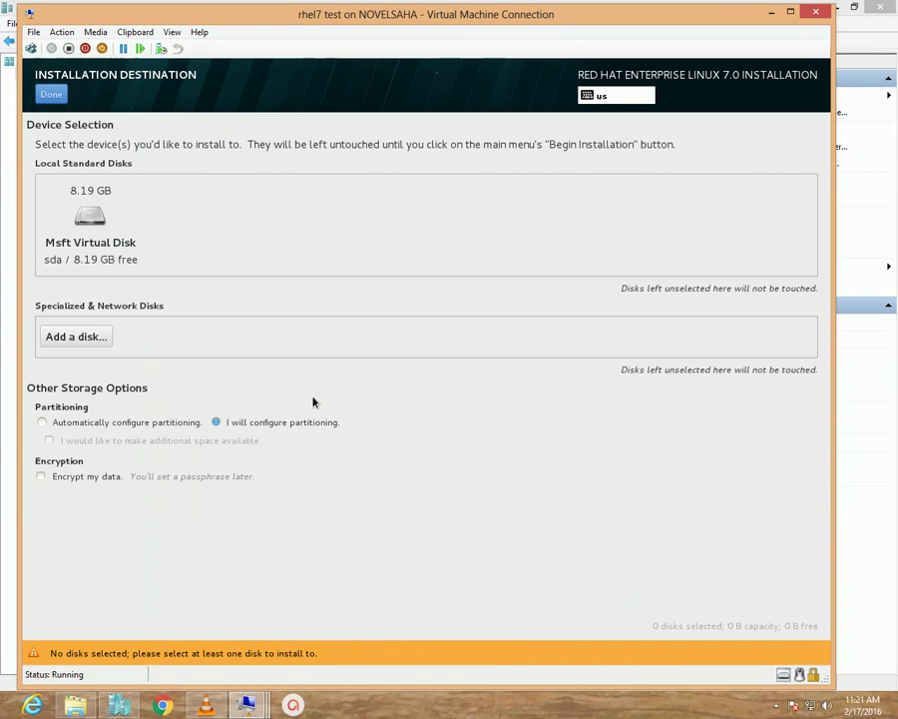
click(103, 225)
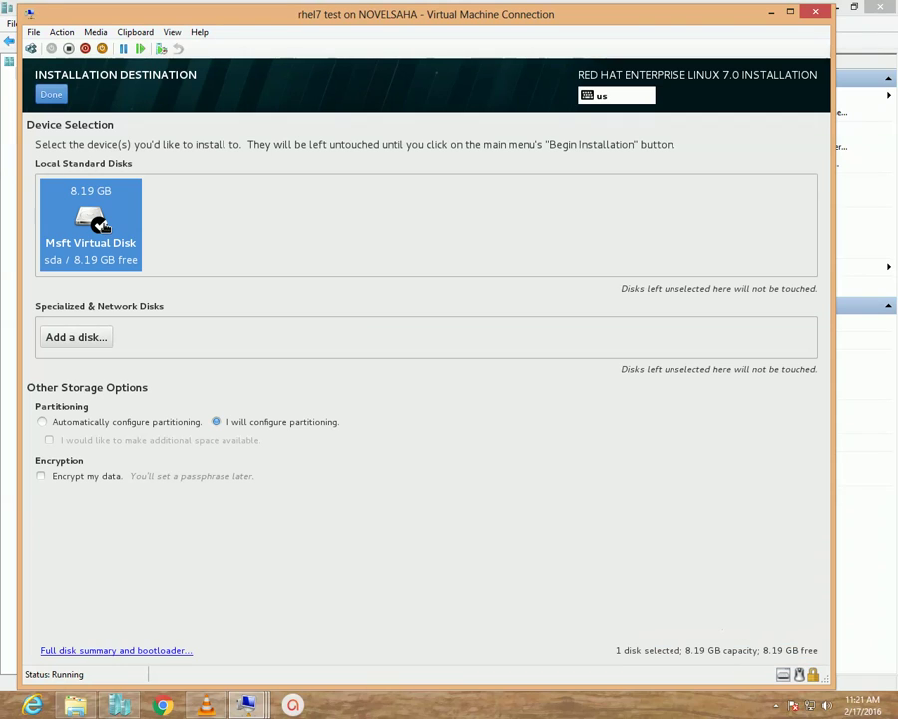
click(50, 94)
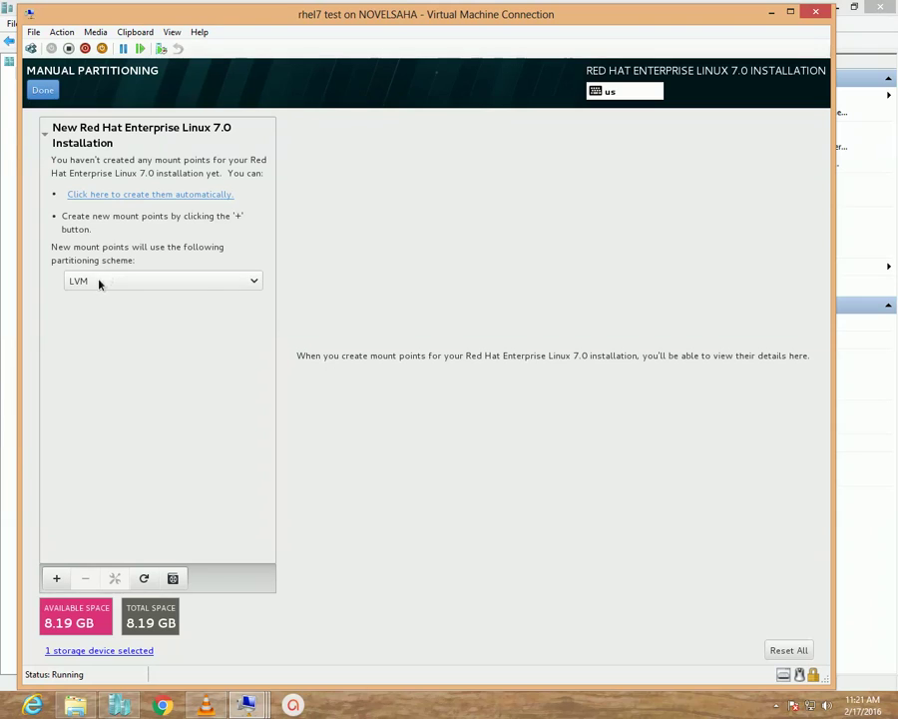
Change the new mount point scheme from LVM to Standard Partition.
click(204, 287)
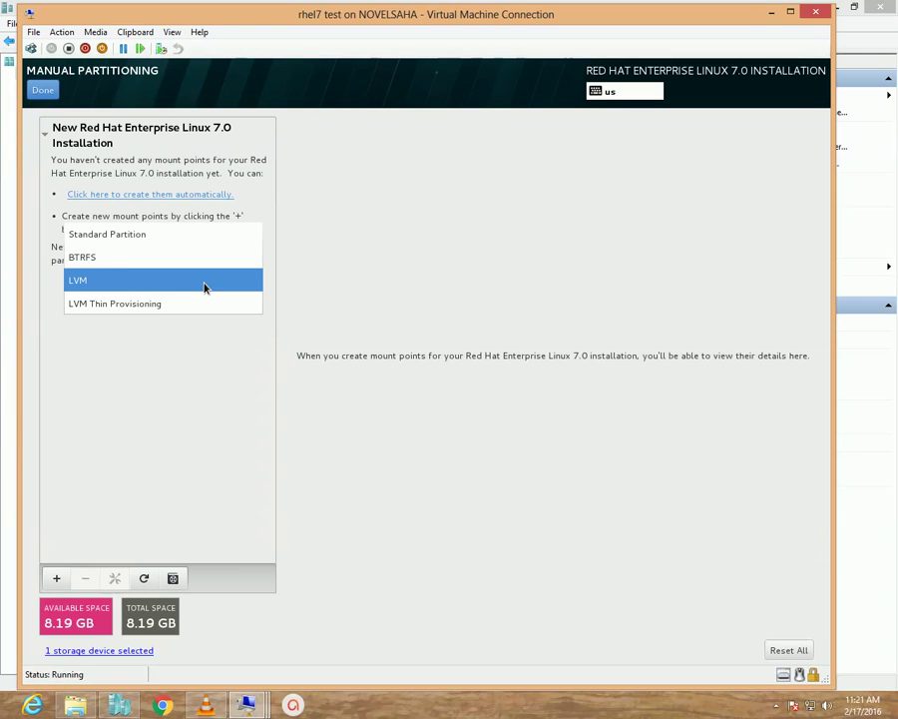
click(120, 235)
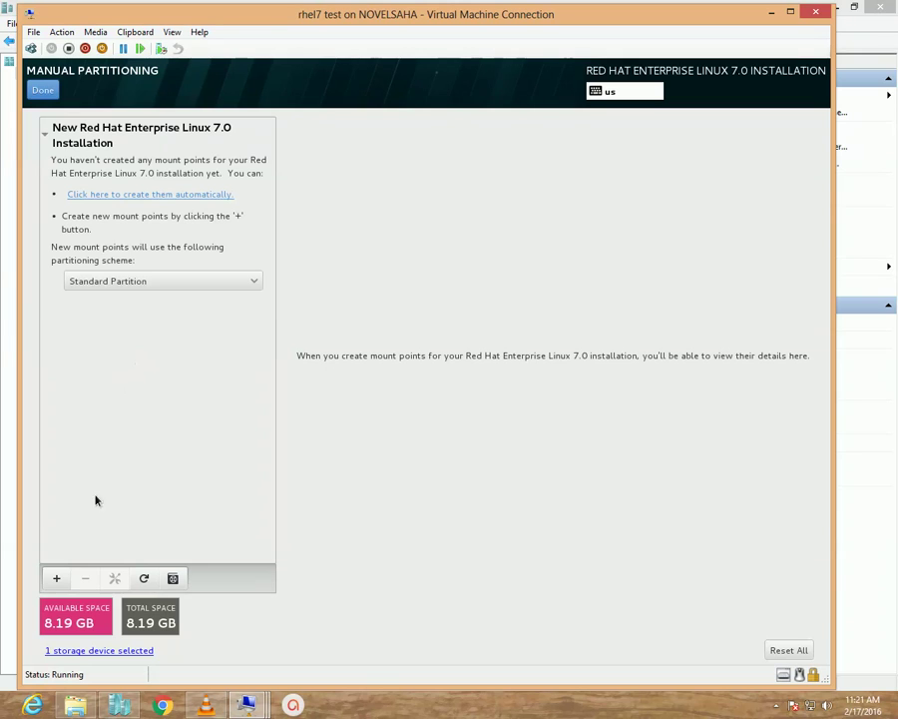
Add a / mount point with 5GiB desired capacity.
click(58, 579)
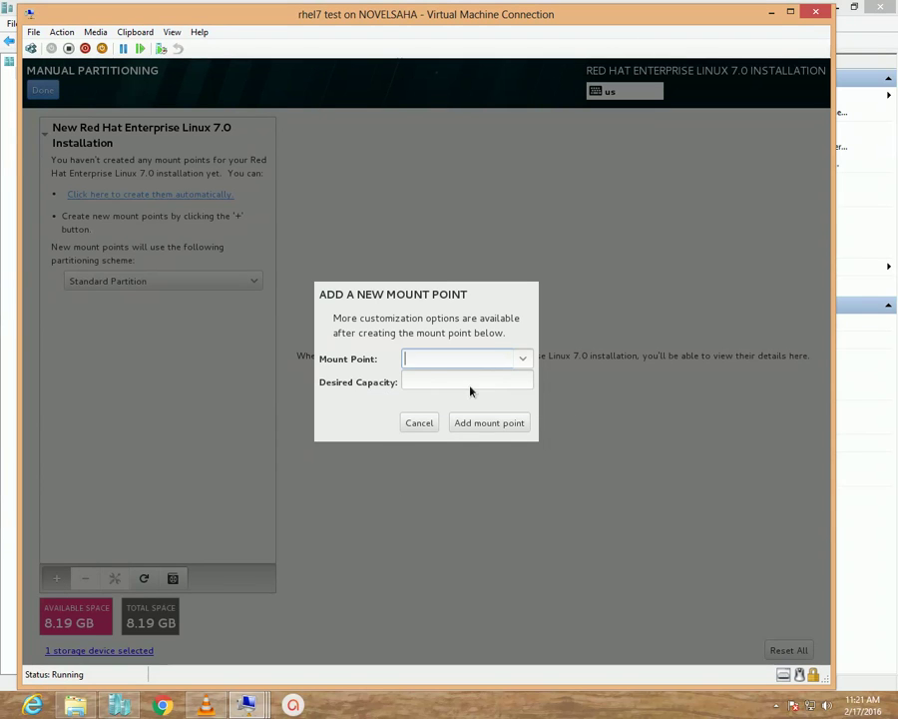
click(520, 366)
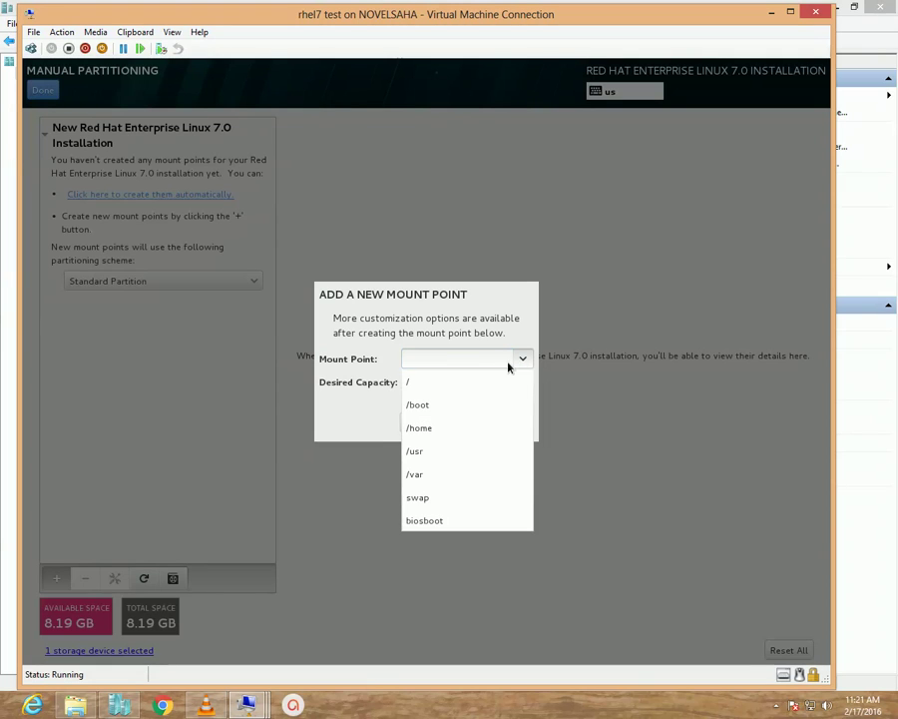
click(441, 377)
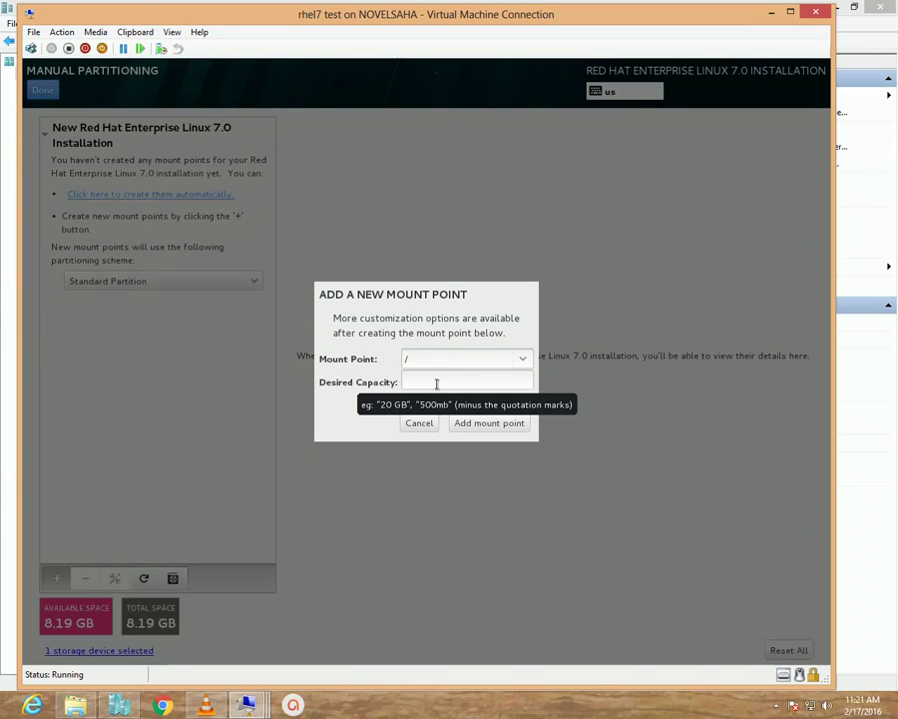
click(433, 384)
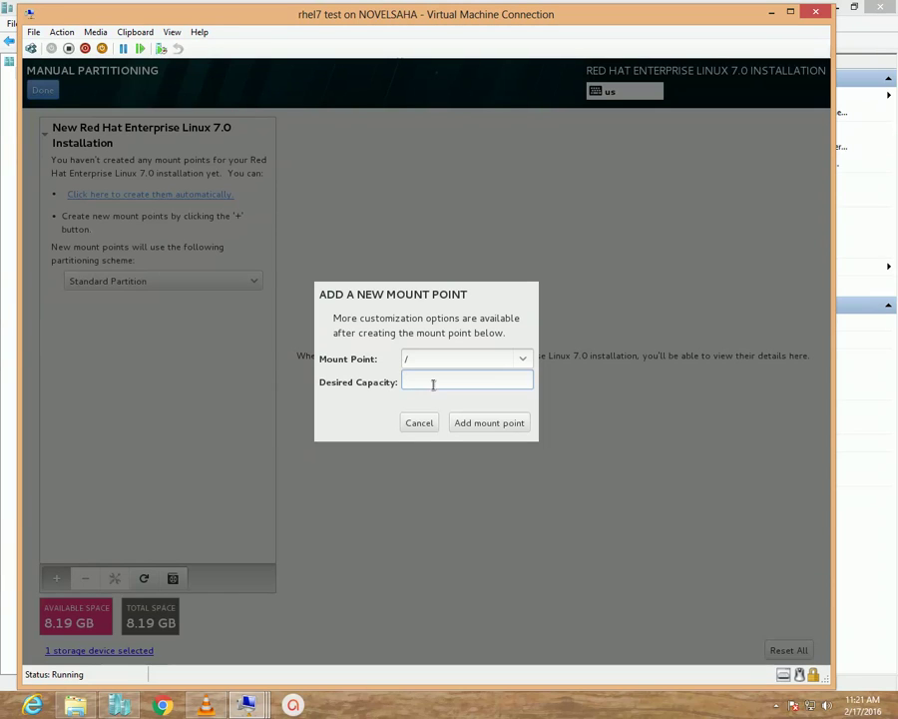
text(5)
text(G)
text(iB)
click(477, 429)
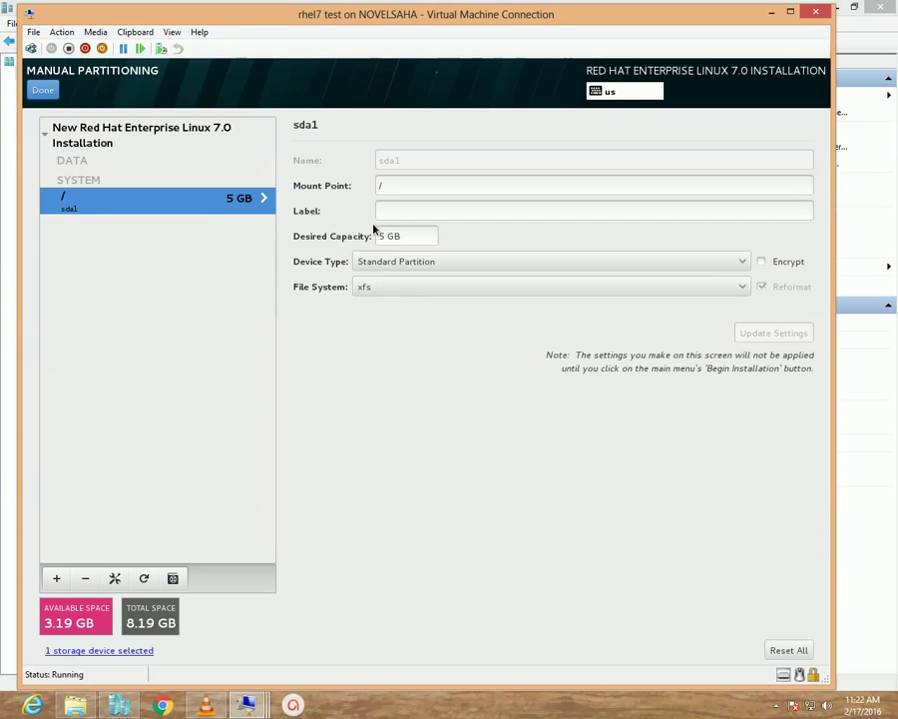
drag(406, 237, 367, 239)
Add a /boot mount point with 500MB desired capacity.
click(56, 578)
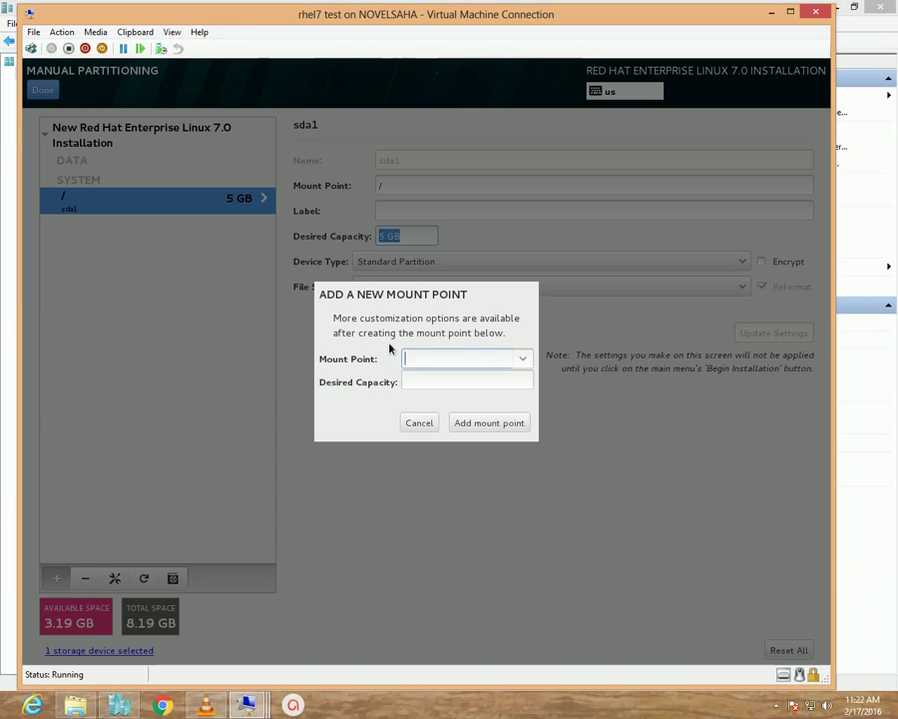
click(523, 360)
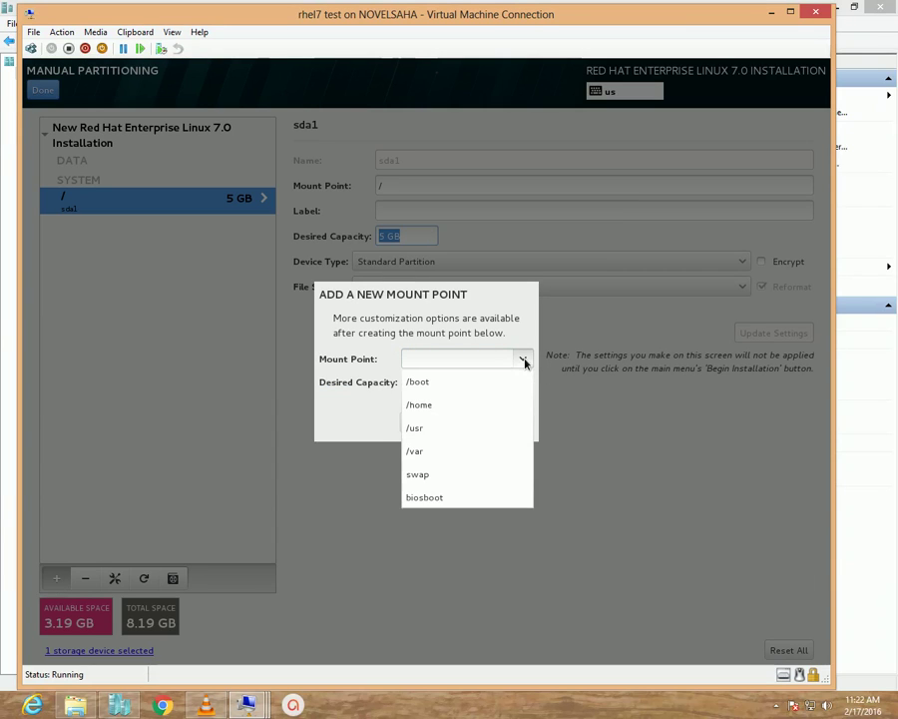
click(457, 381)
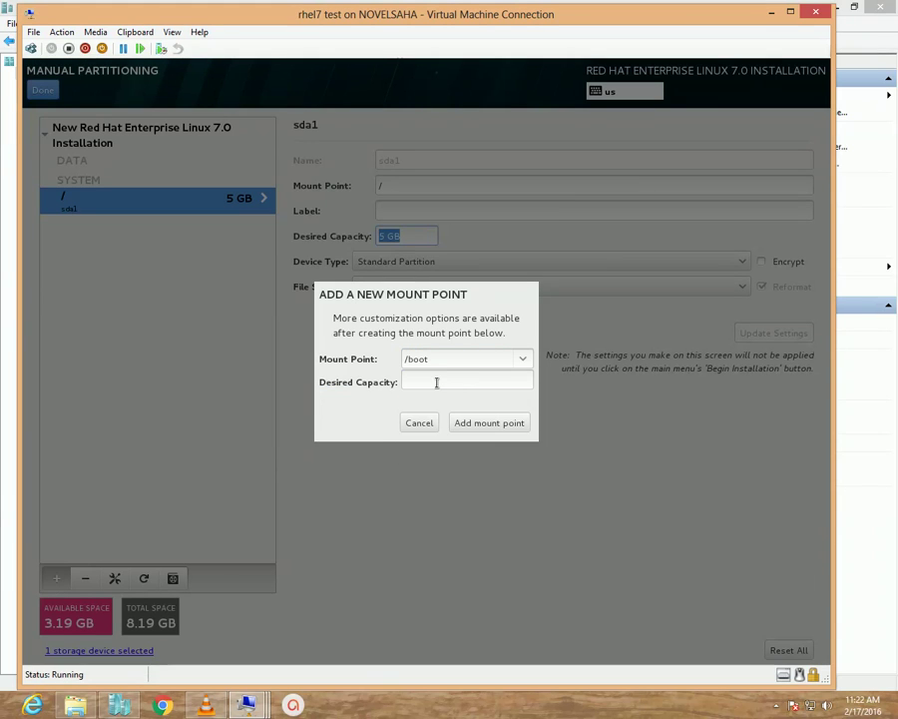
click(436, 382)
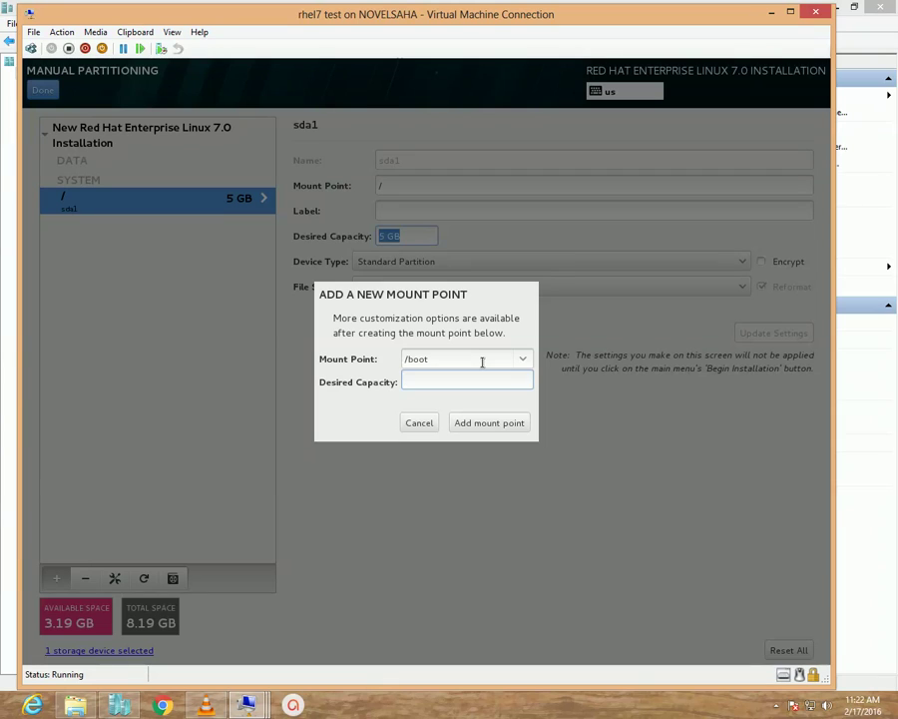
text(500MB)
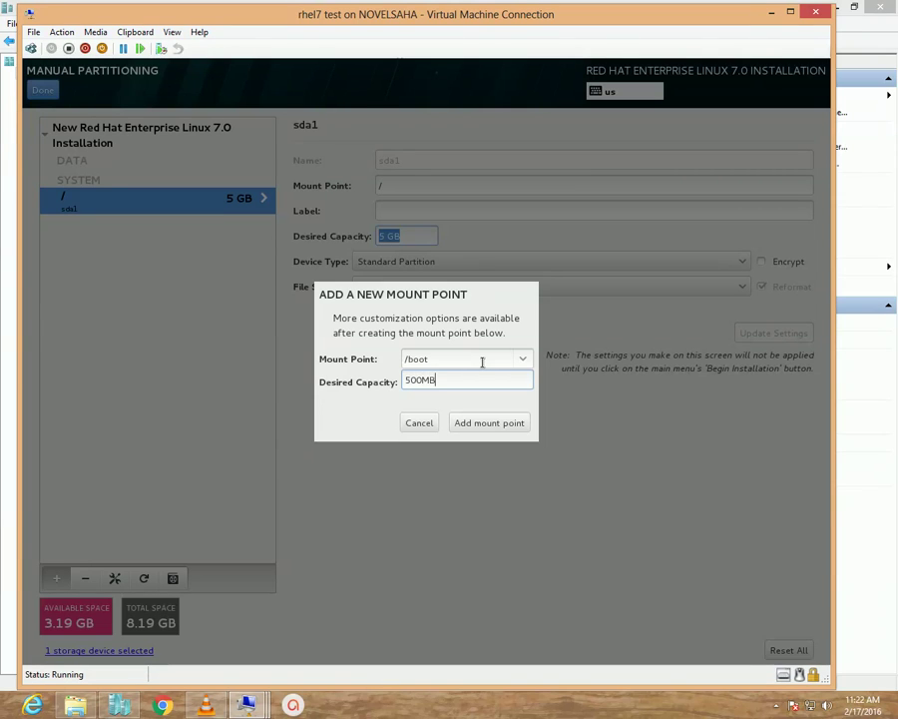
click(479, 423)
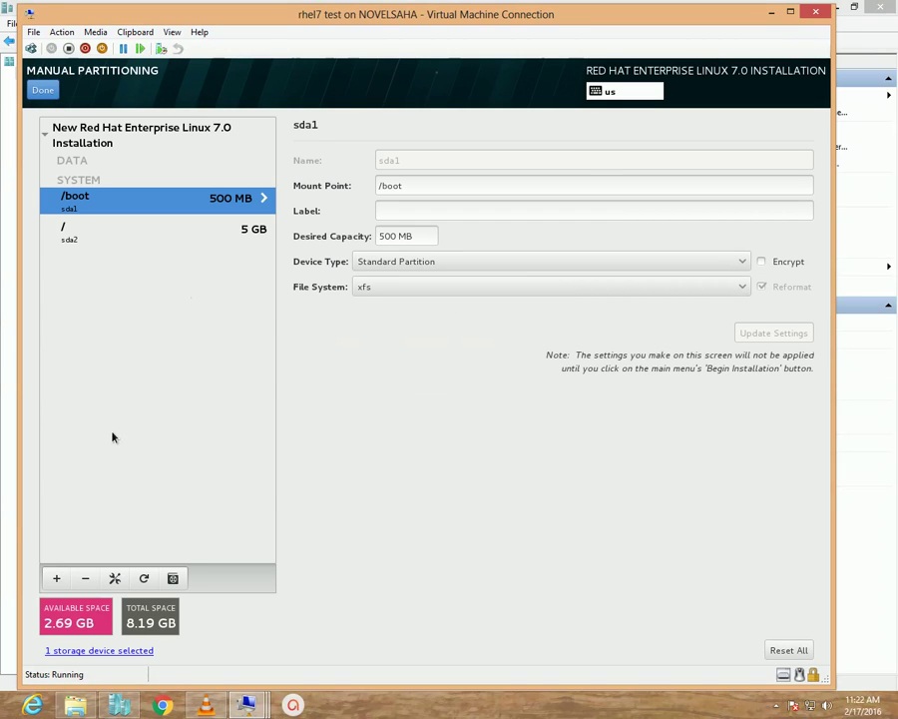
Add a swap mount point with a desired capacity of 2GB.
click(56, 578)
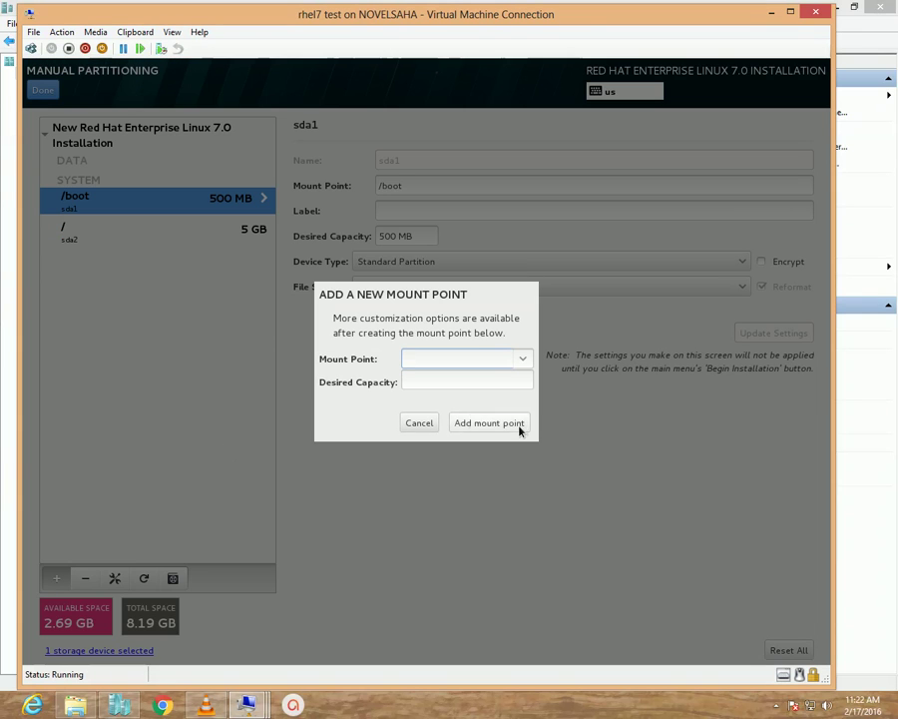
click(523, 358)
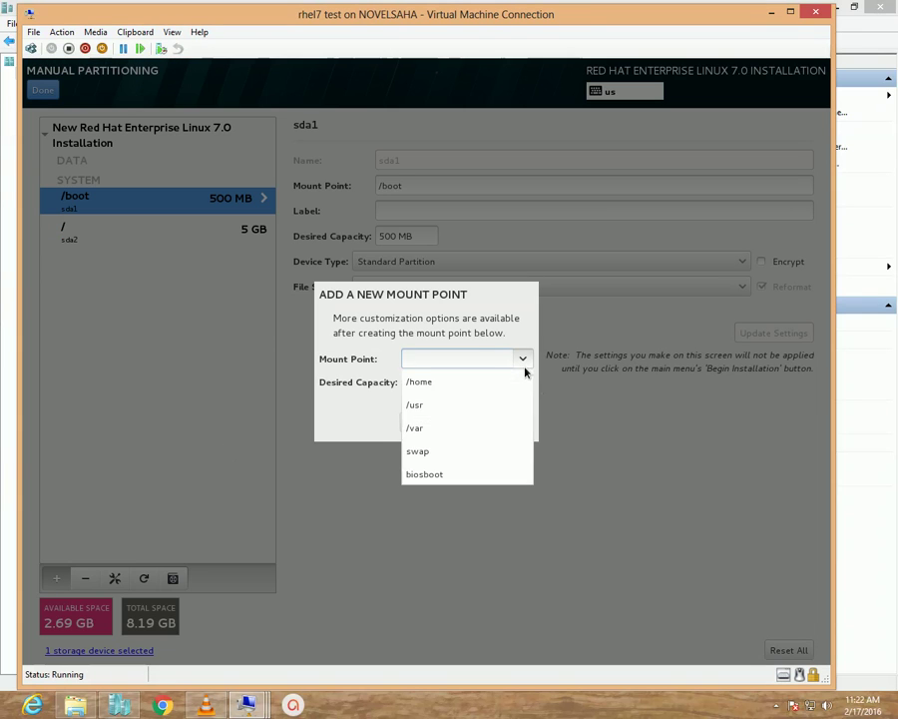
click(447, 450)
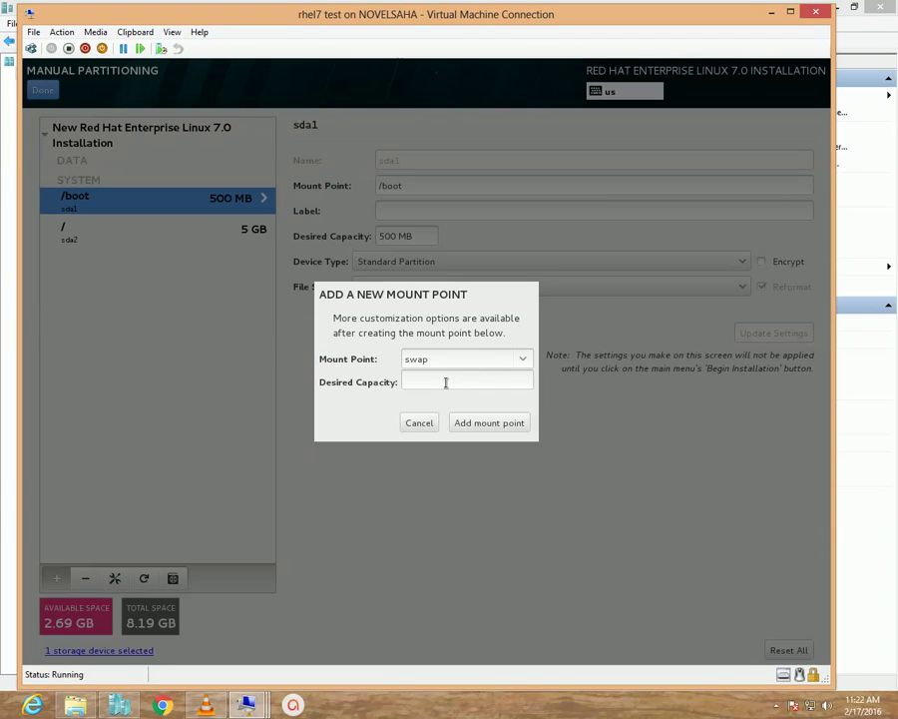
click(446, 382)
text(2GB)
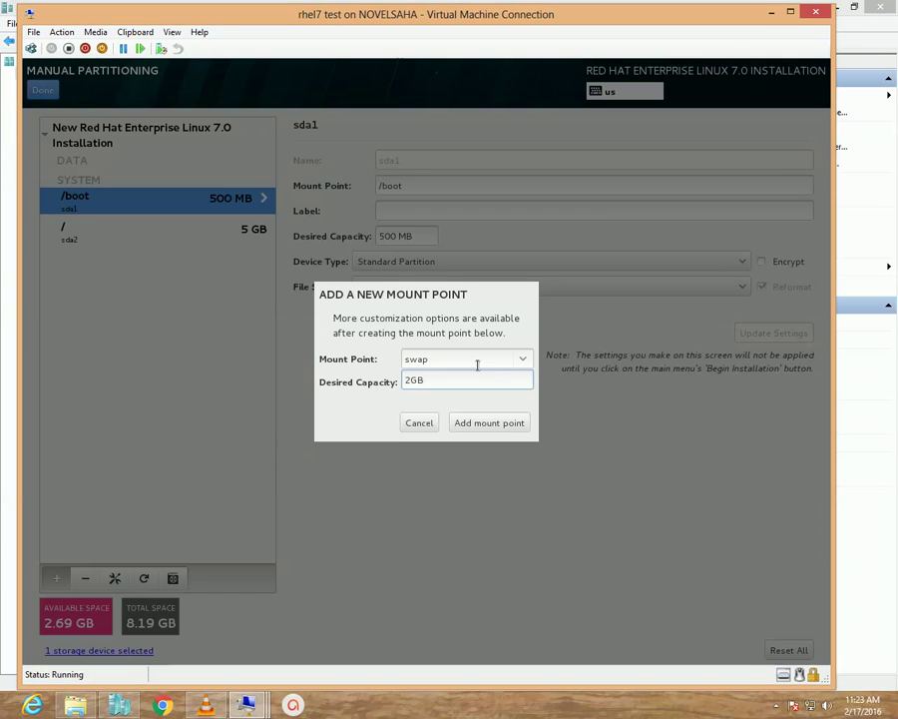
click(491, 425)
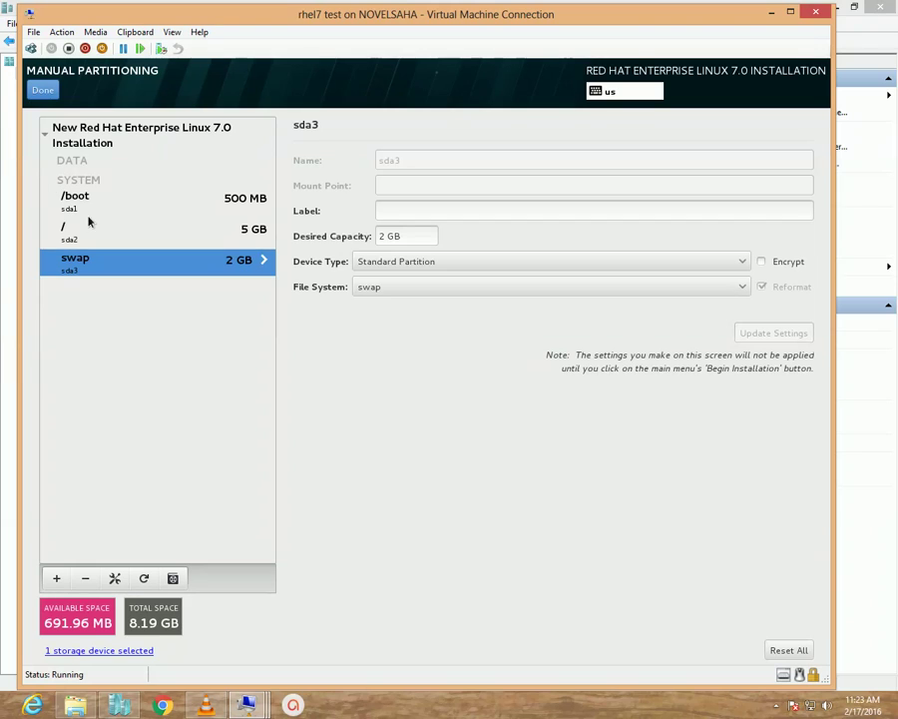
click(80, 233)
click(74, 261)
click(85, 236)
click(88, 204)
click(86, 232)
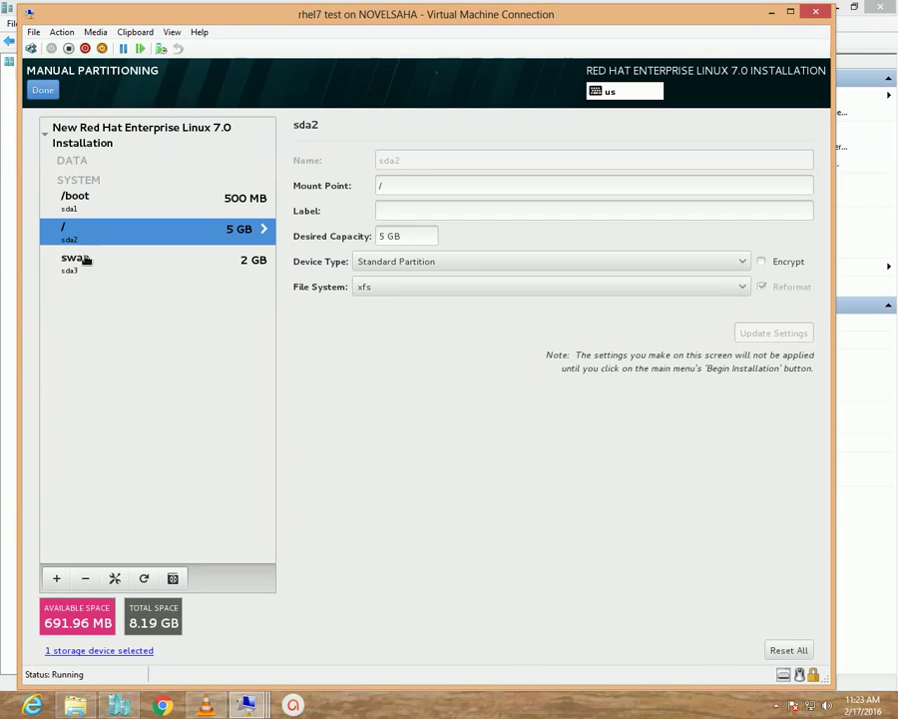
click(85, 262)
click(87, 240)
click(91, 205)
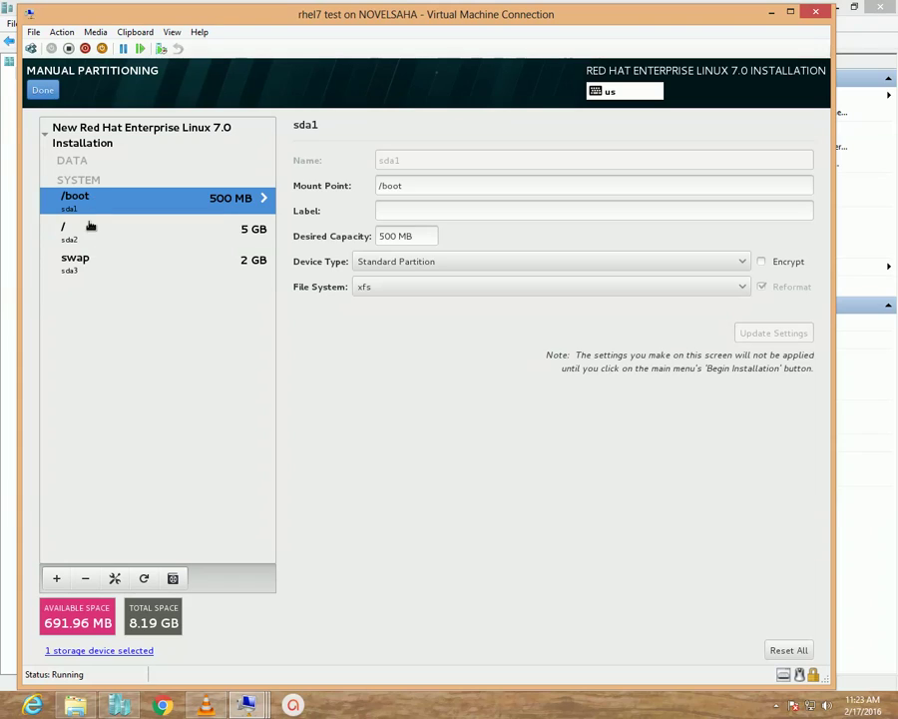
click(88, 233)
click(83, 261)
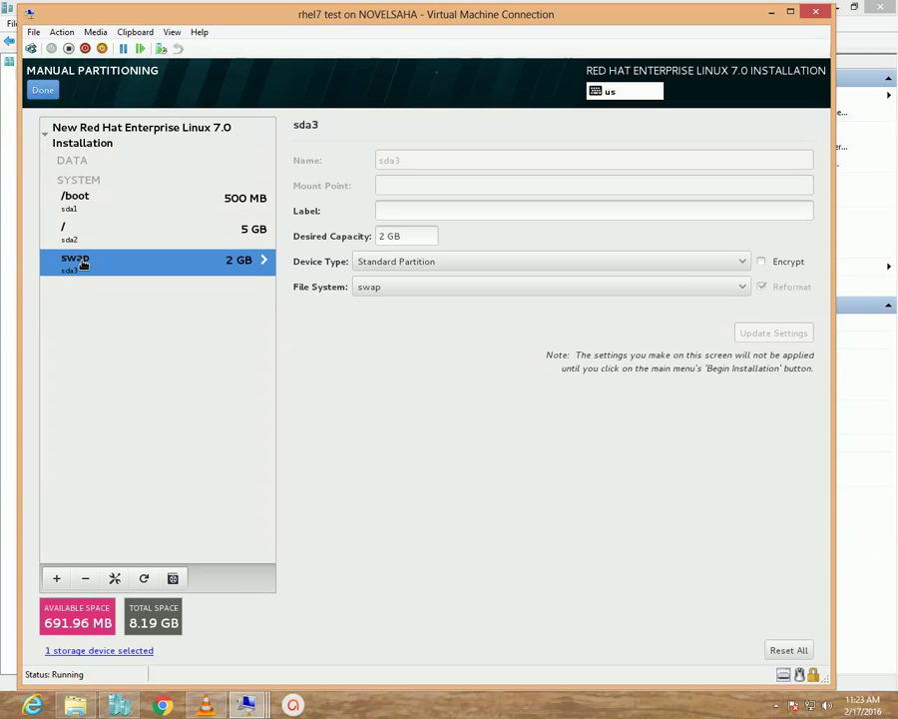
click(88, 232)
click(88, 203)
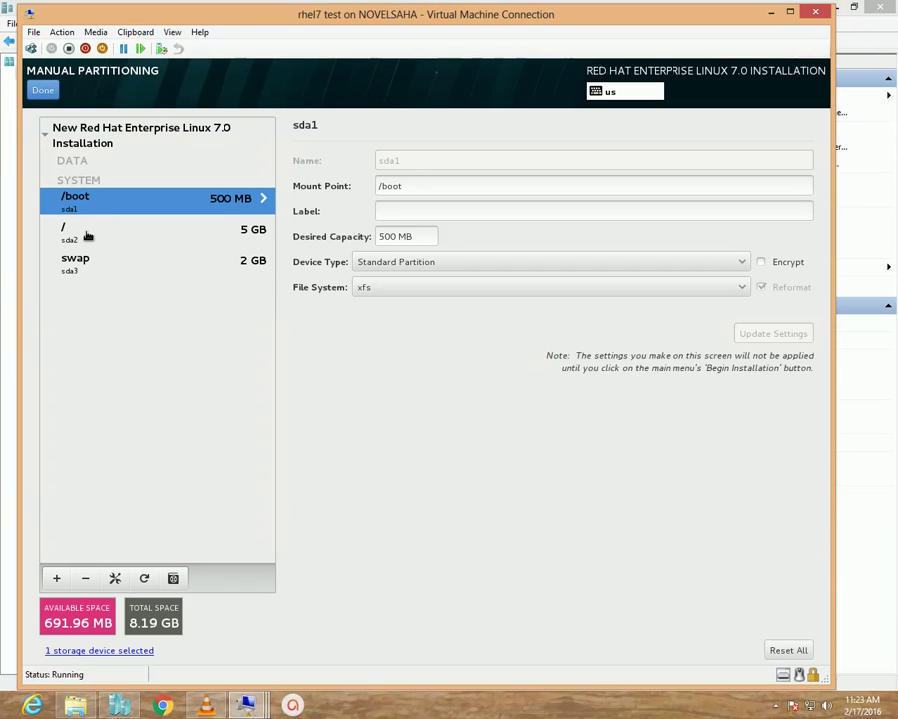
click(87, 234)
click(103, 255)
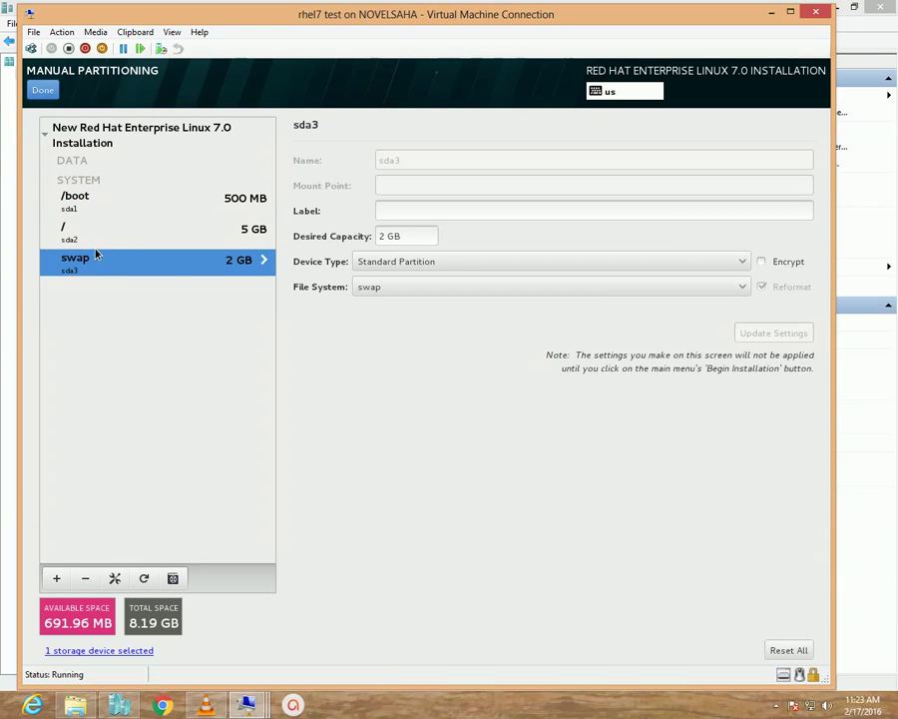
click(88, 234)
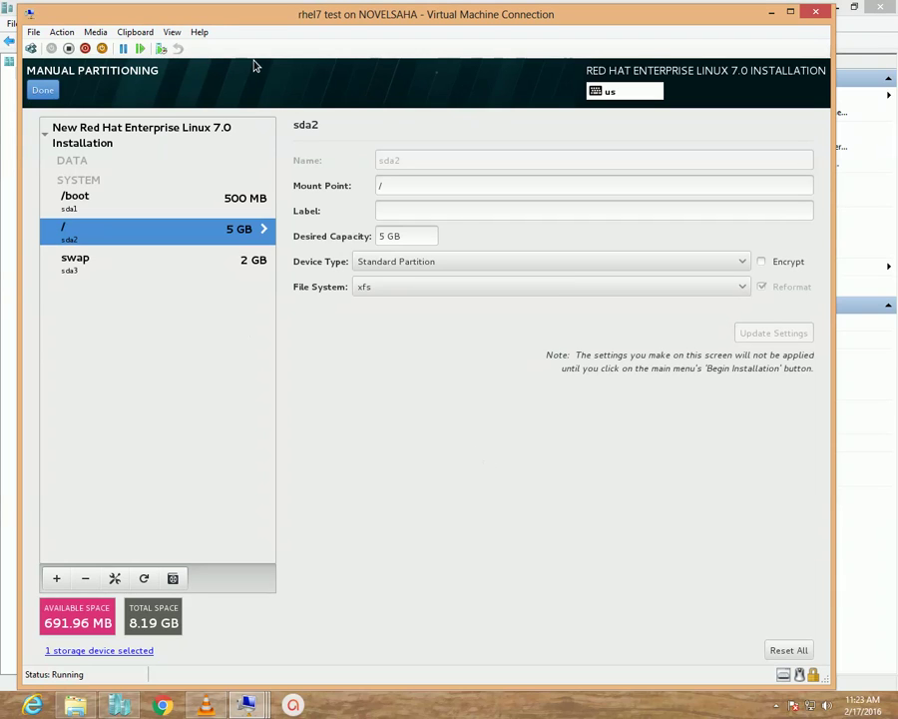
Finish manual partitioning and accept the summary of partition changes.
click(43, 91)
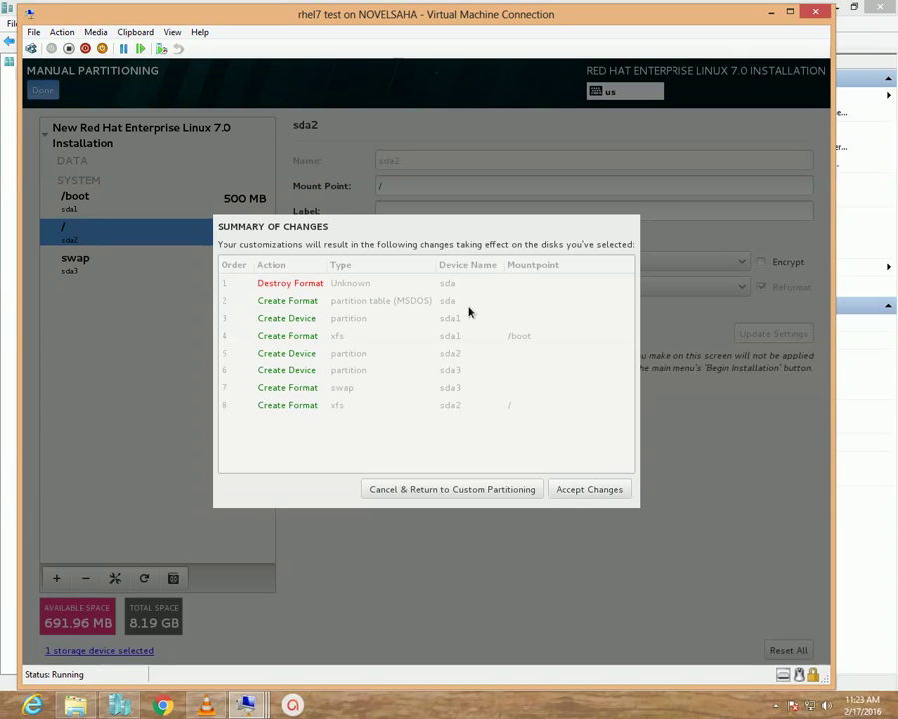
click(596, 490)
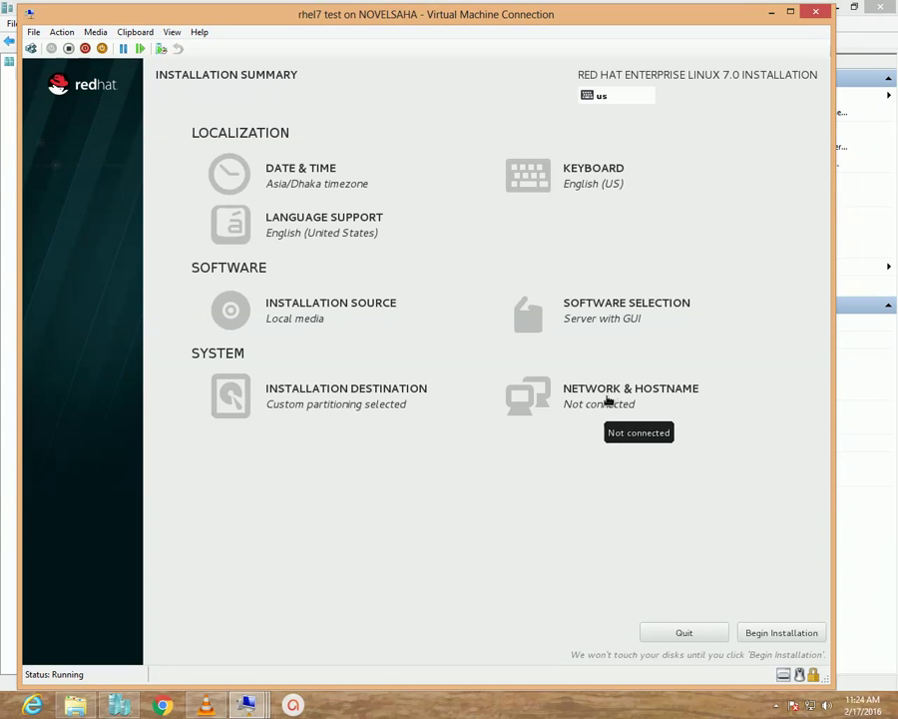
Replace localhost.localdomain with server3.example.com as the hostname under Network & Hostname.
click(608, 400)
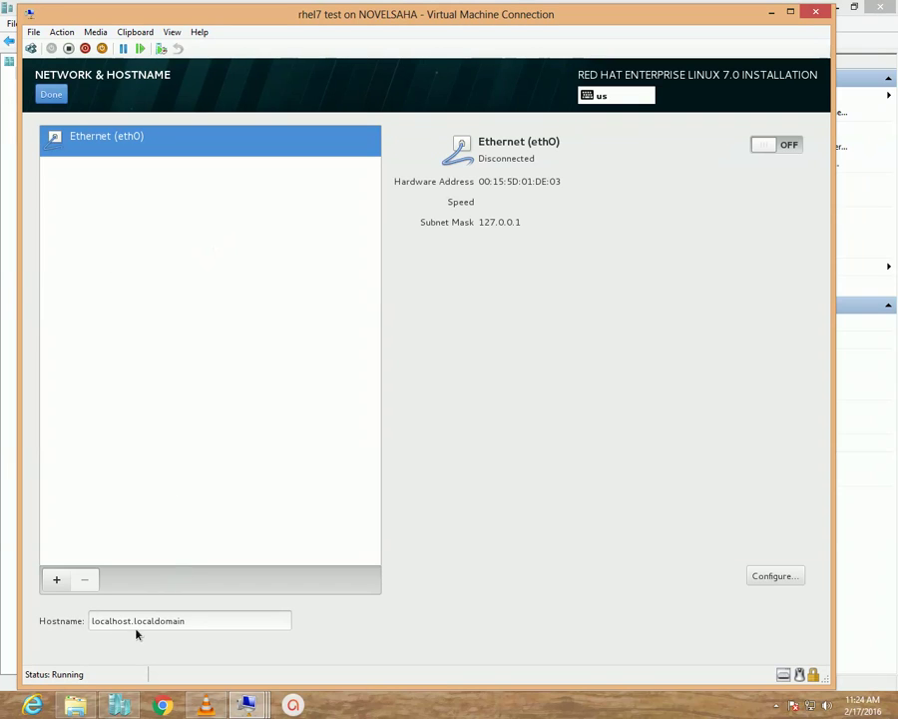
drag(193, 619, 24, 621)
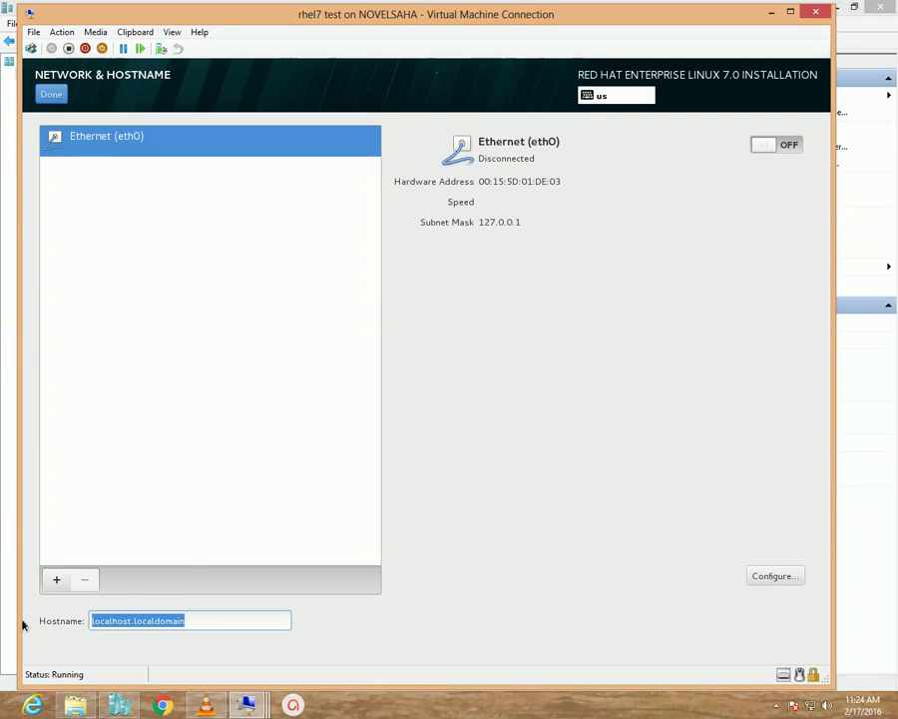
text(server)
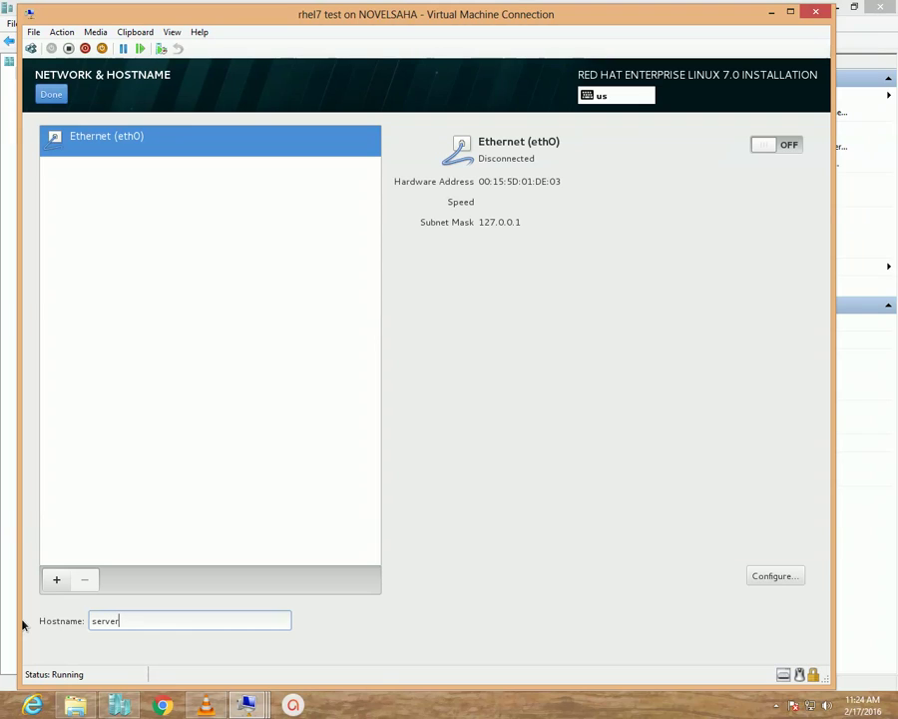
text(3.example.com)
click(52, 96)
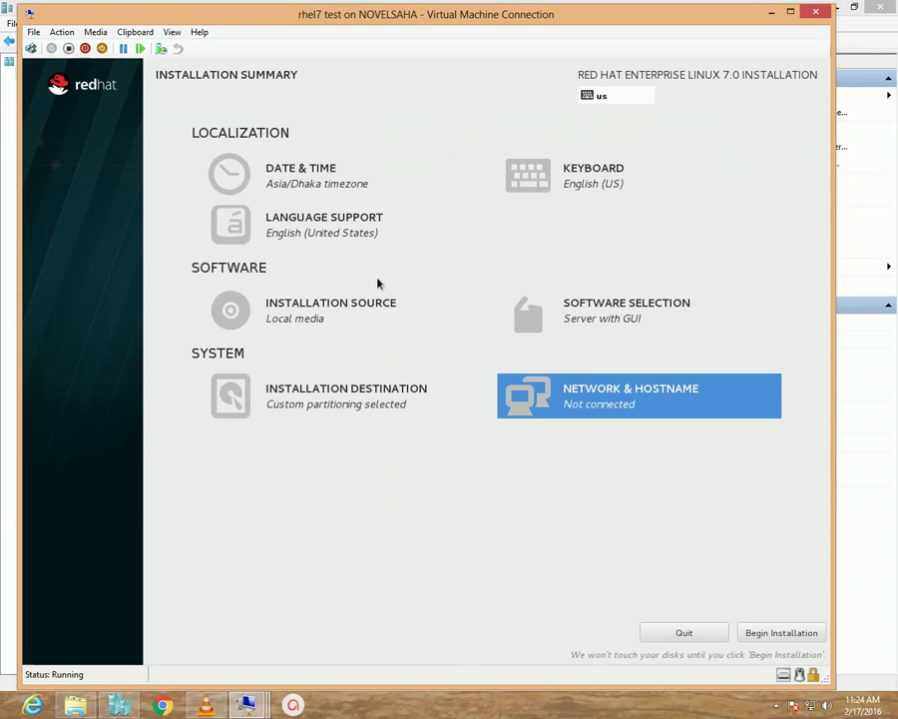
Begin the RHEL 7.0 installation from the Installation Summary.
click(780, 634)
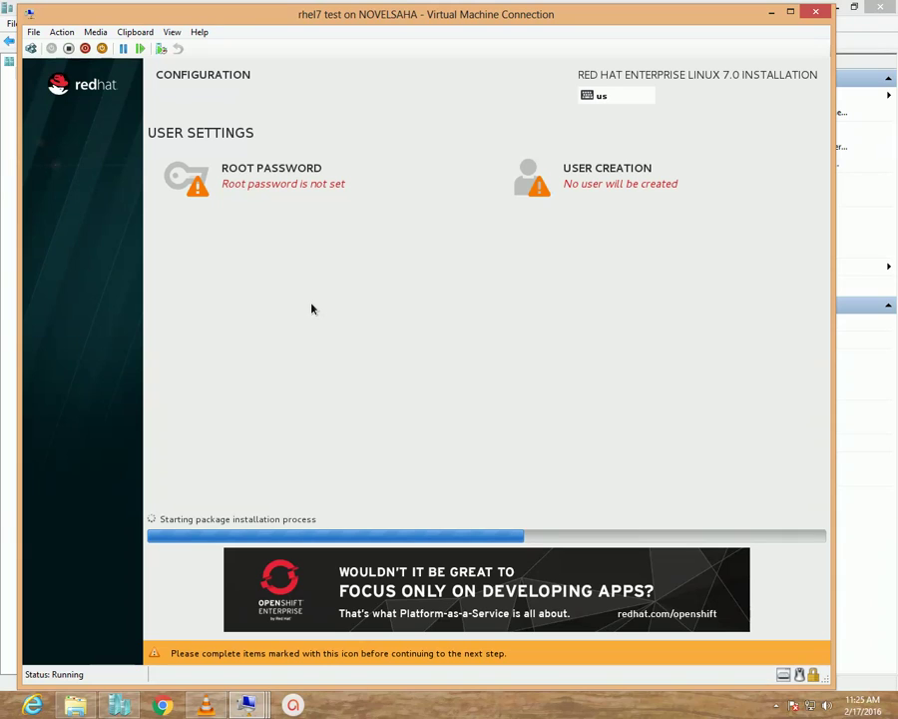
Enter and confirm the root password, accepting it despite the weak-password warning.
click(265, 176)
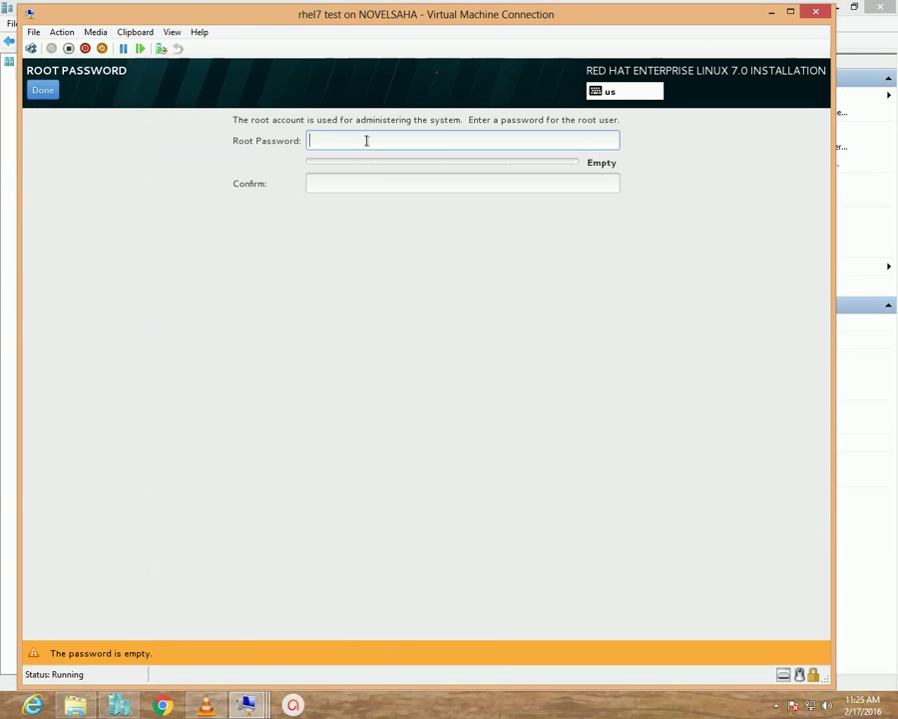
text(•••)
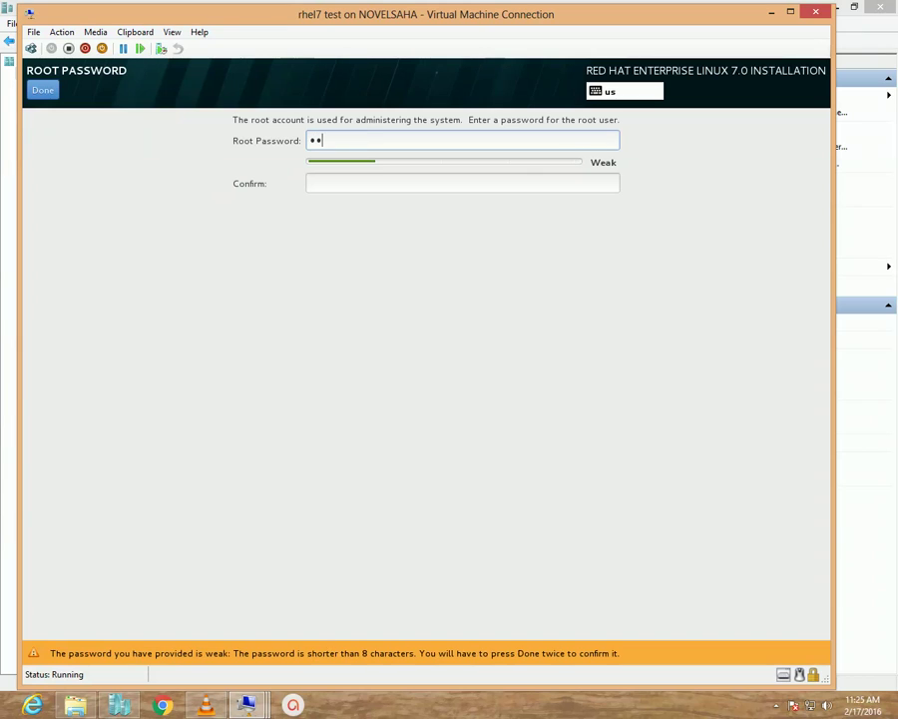
text(•••)
click(348, 185)
text(••••)
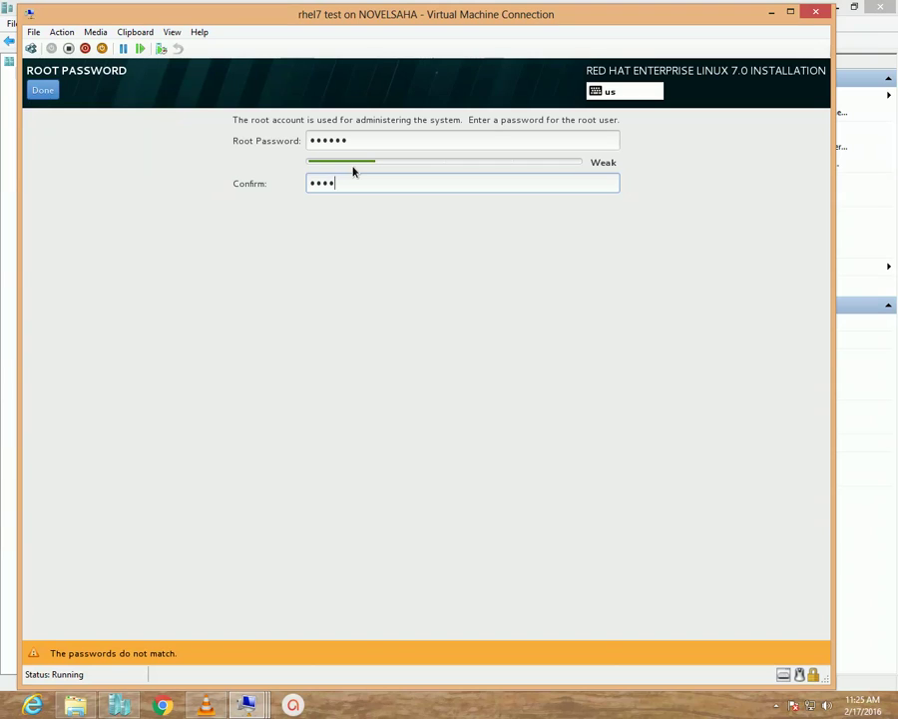
text(••)
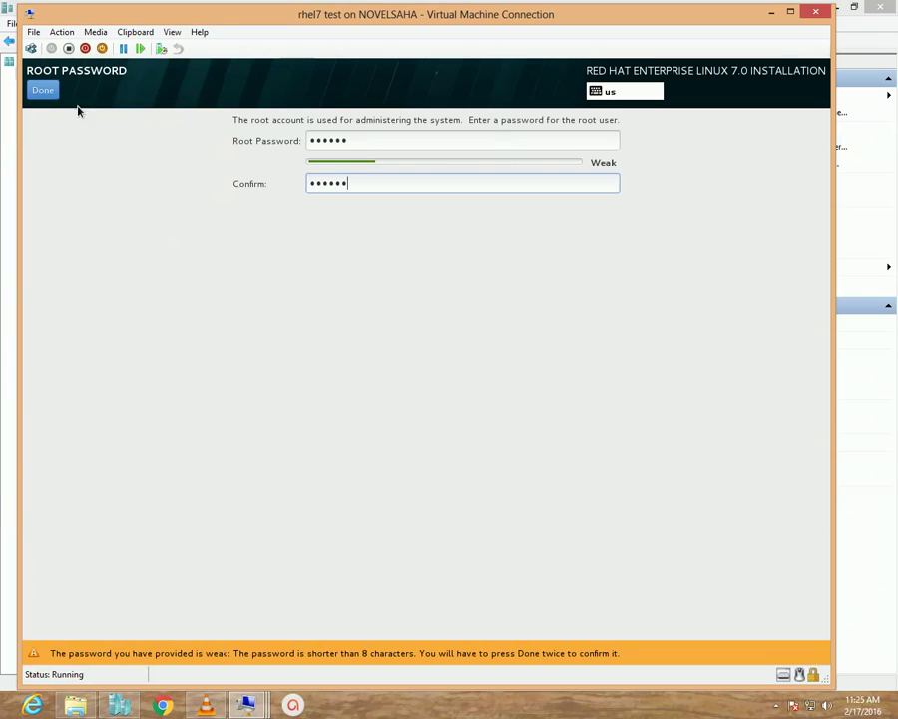
click(43, 89)
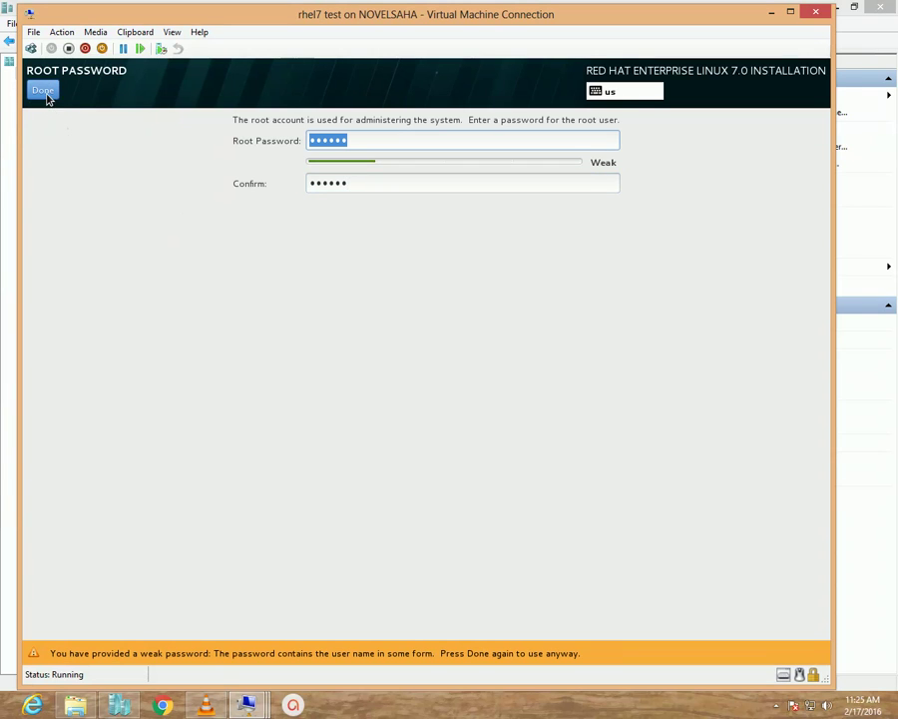
click(44, 92)
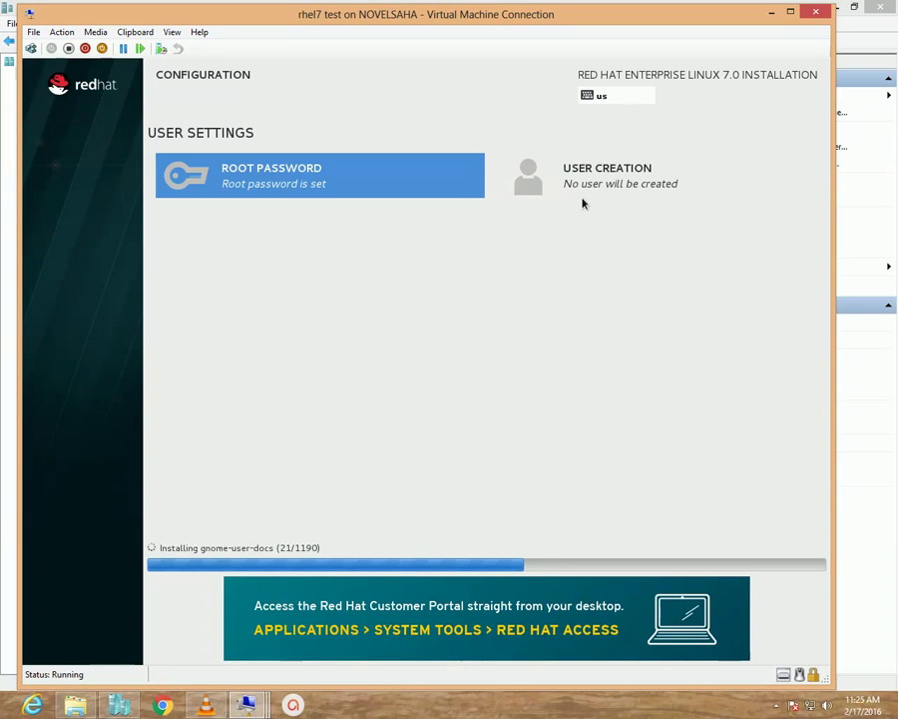
Create a user with the full name, a matching username and a confirmed password, accepting the weak-password warning.
click(613, 178)
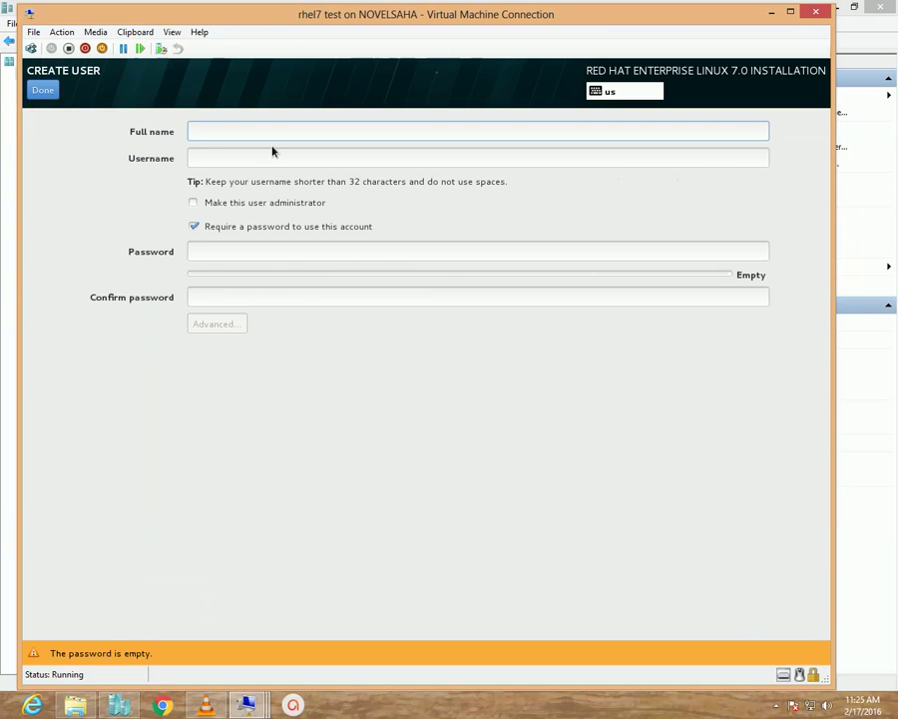
text(Novel S)
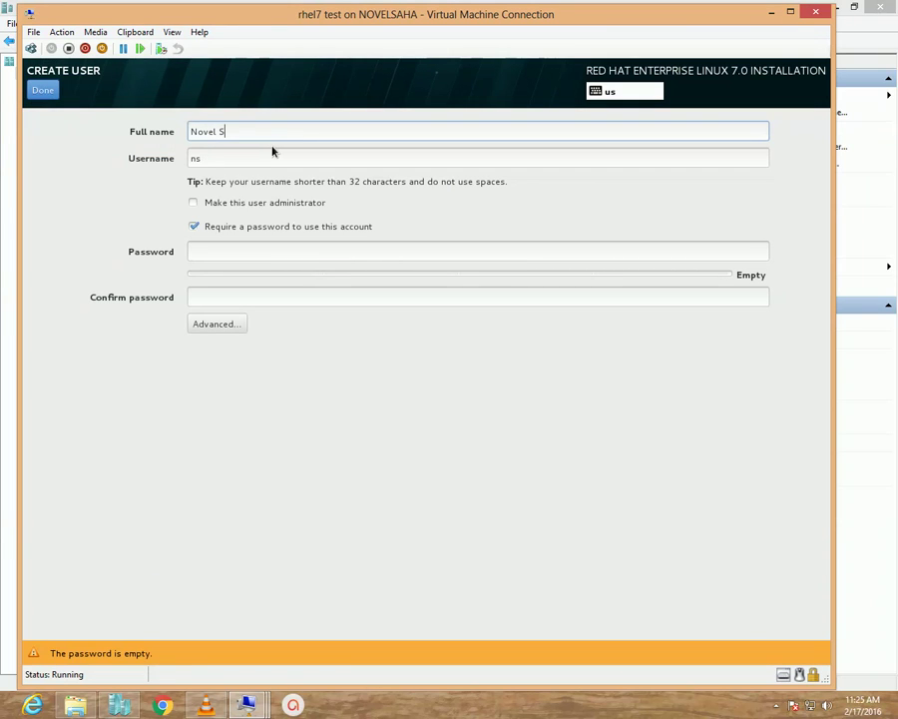
text(aha)
drag(261, 159, 57, 148)
text(novel)
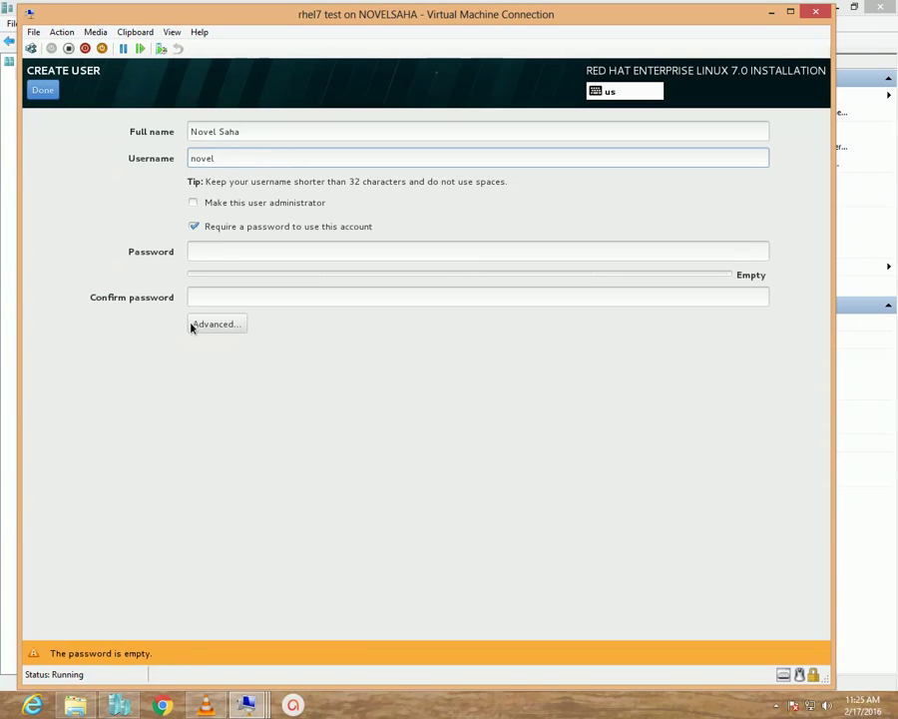
click(295, 250)
text(redhat)
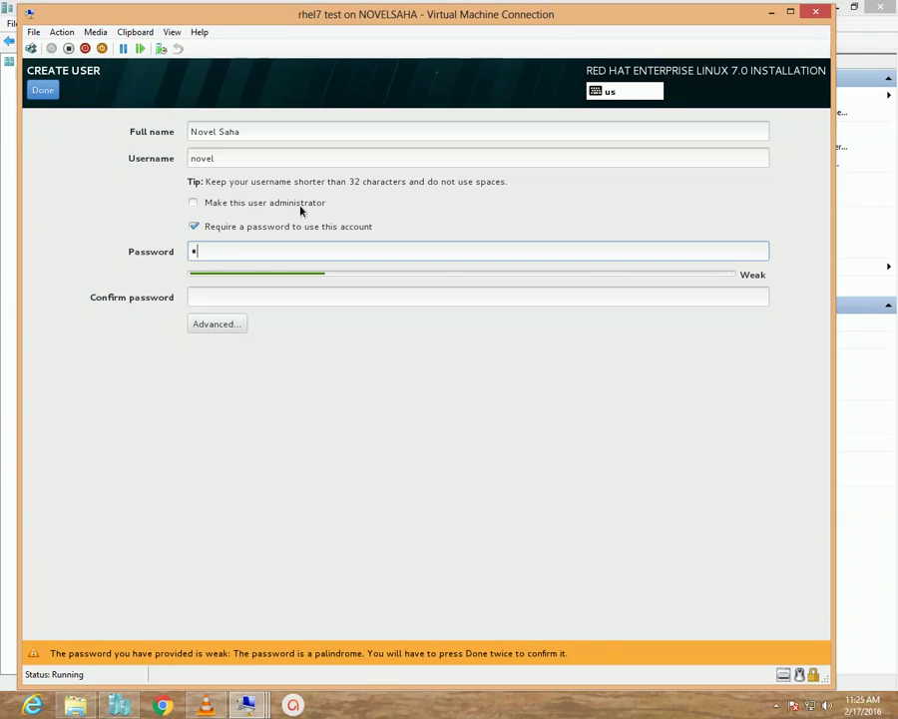
key(Tab)
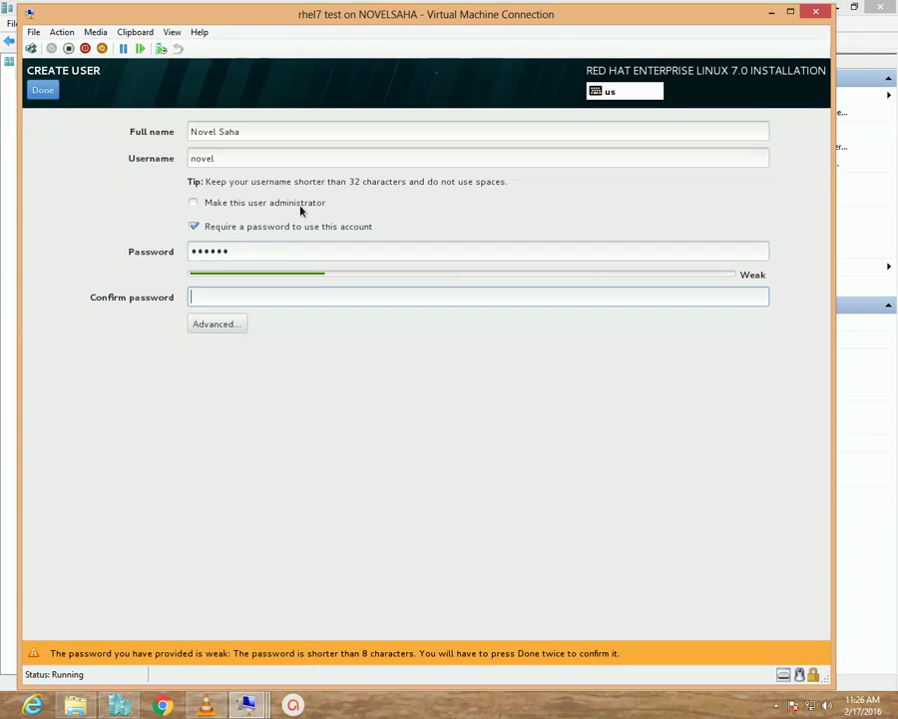
text(redhat)
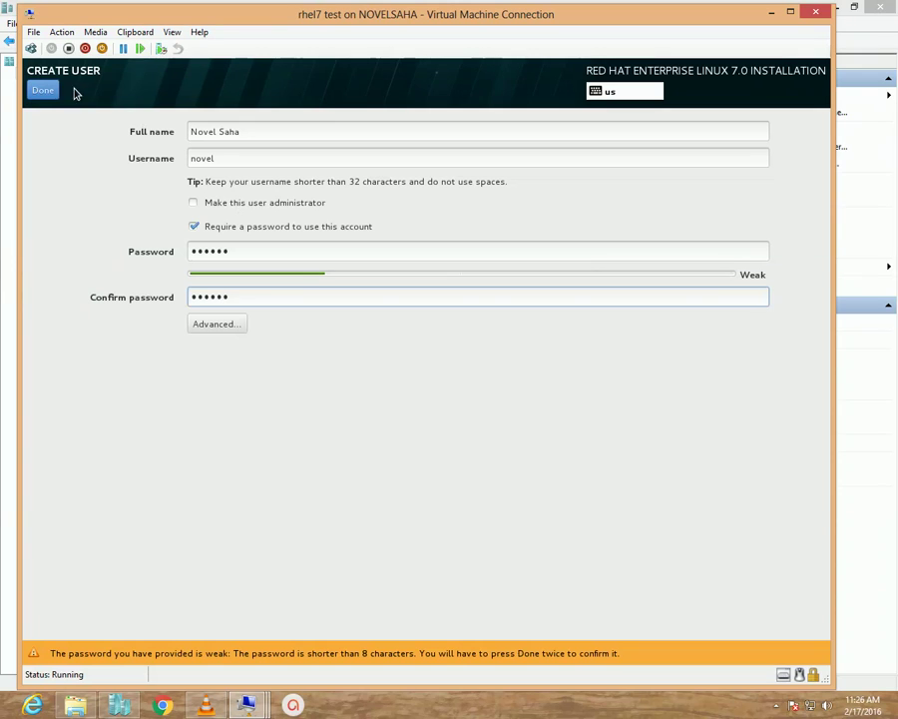
click(40, 90)
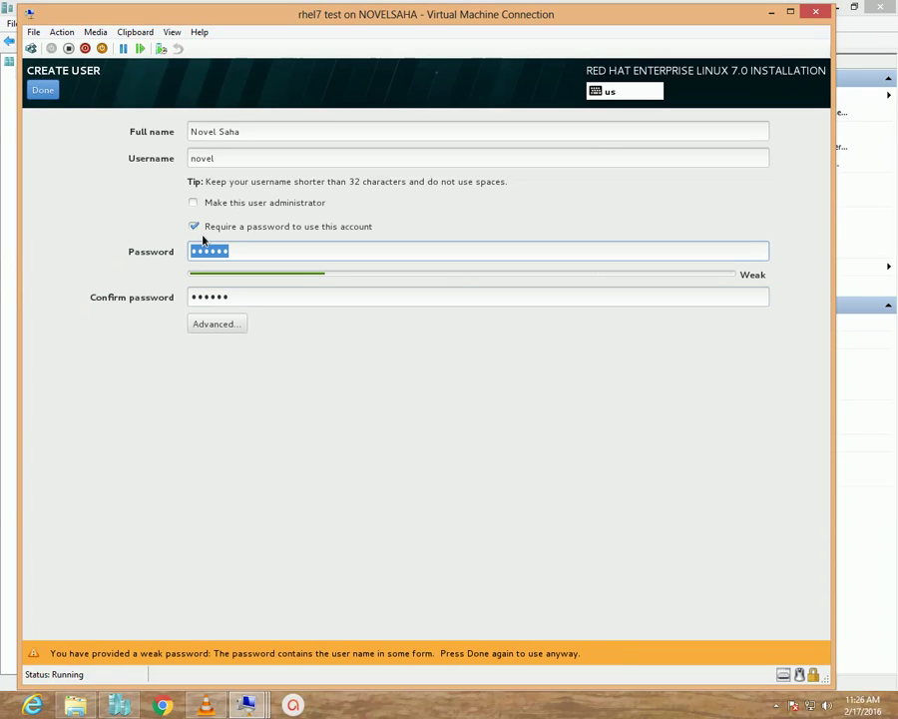
click(51, 95)
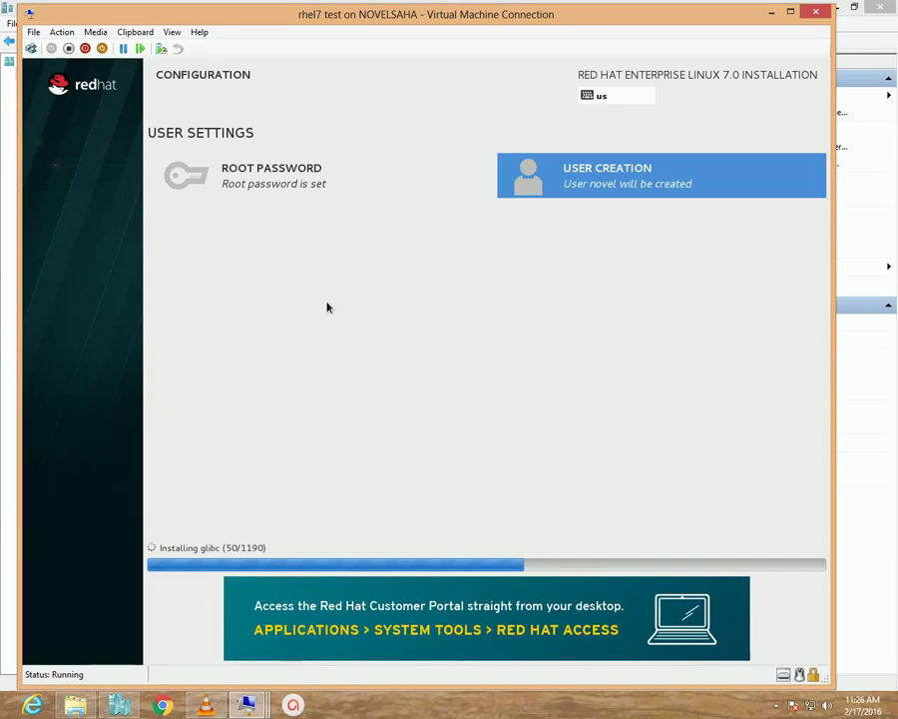
Reposition the VM window and wait for the installation progress to reach Complete.
drag(304, 59, 318, 60)
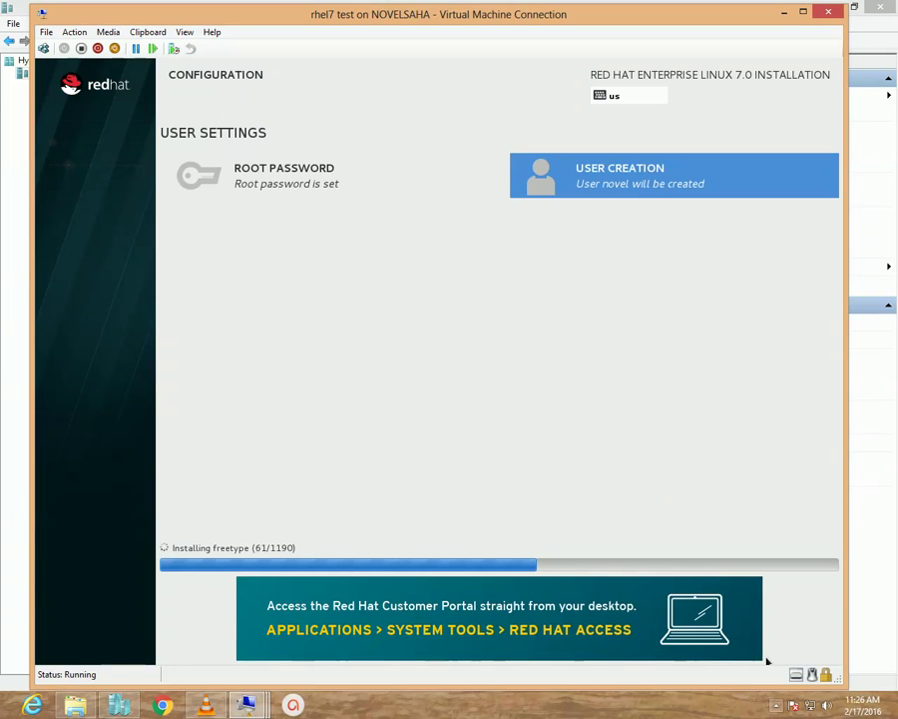
click(776, 705)
mouse_move(759, 640)
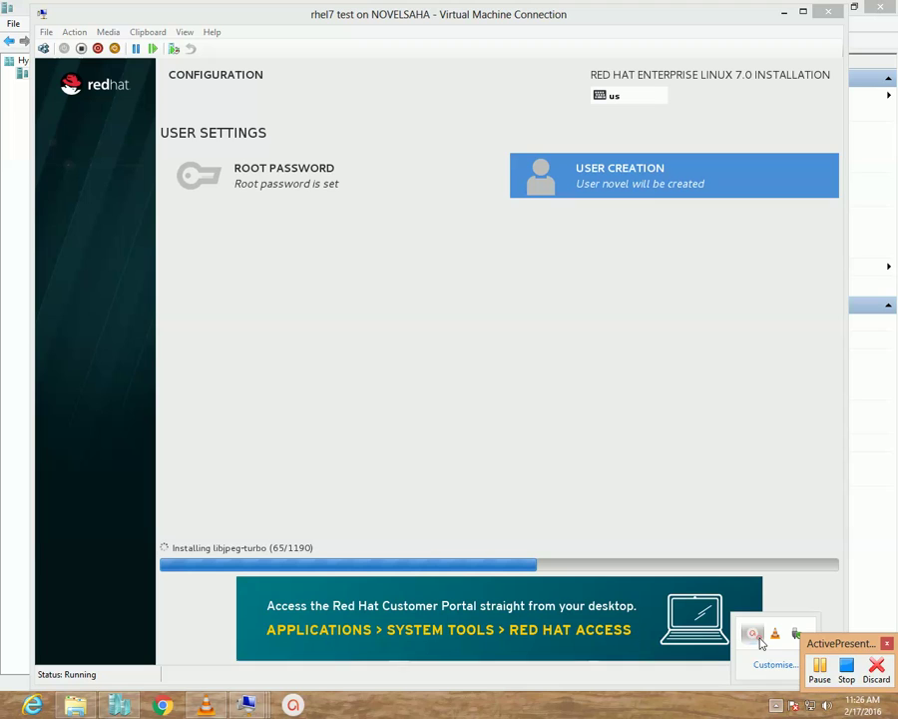
click(819, 667)
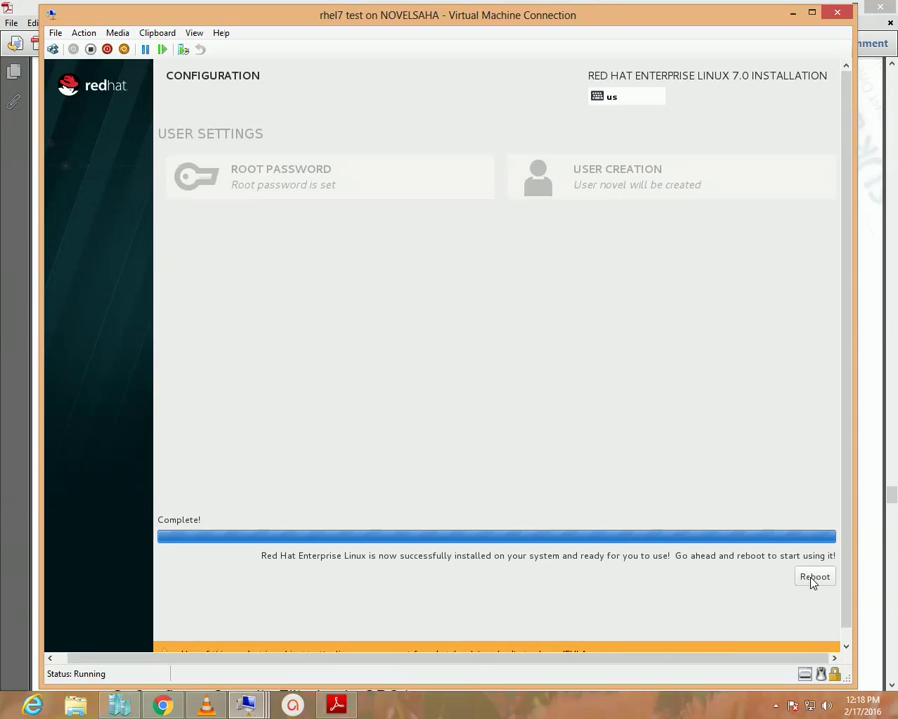
Reboot the installed system, minimize Adobe Reader, and centre the VM Connection window.
click(813, 579)
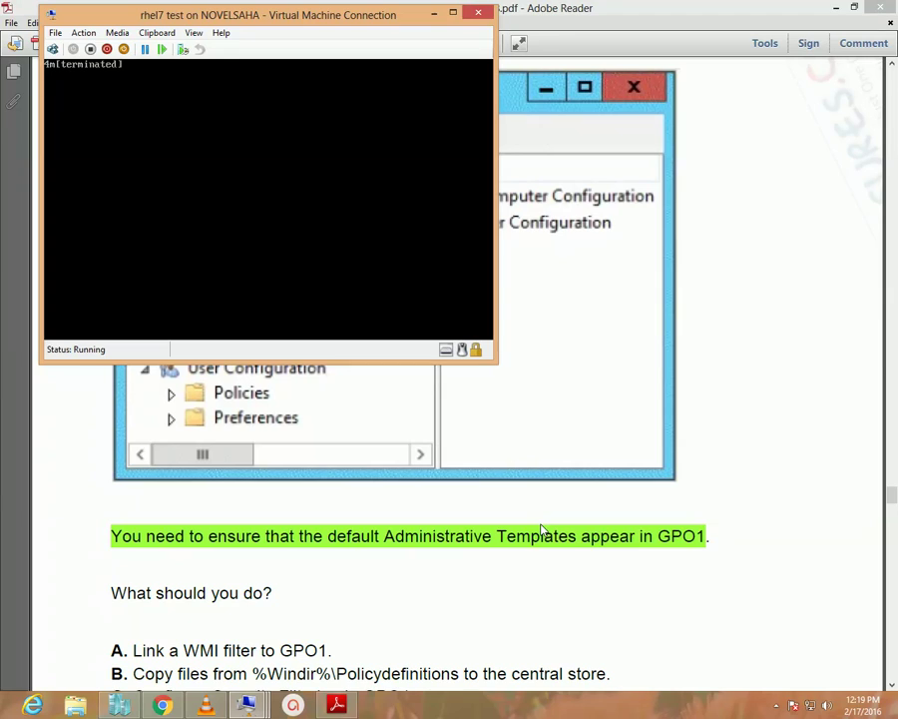
click(837, 8)
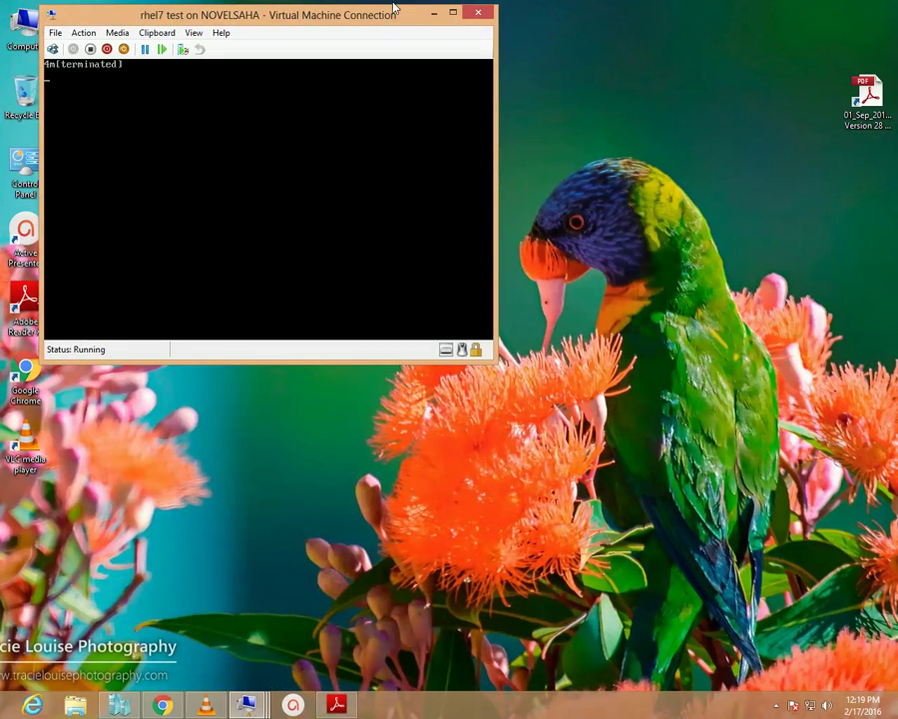
drag(389, 14, 471, 151)
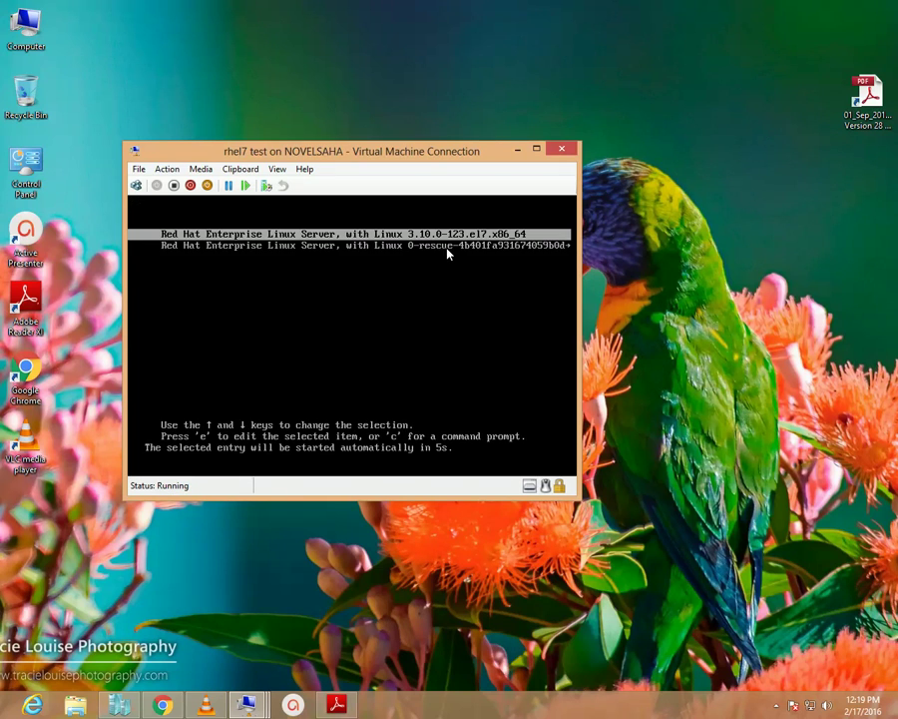
Boot the default RHEL kernel from GRUB and reposition the window while Initial Setup loads.
key(Return)
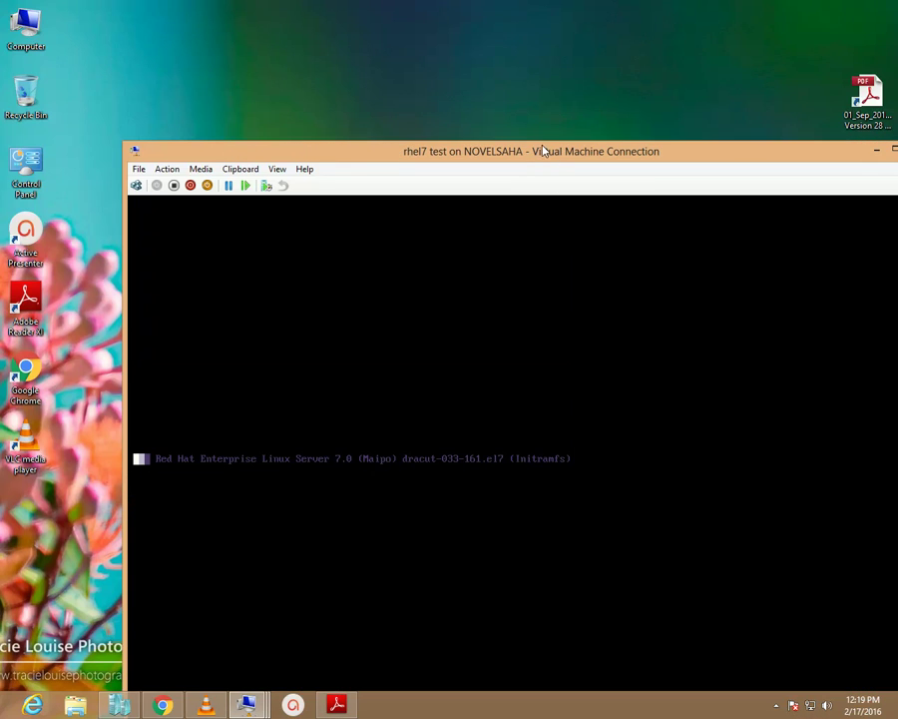
drag(539, 149, 461, 37)
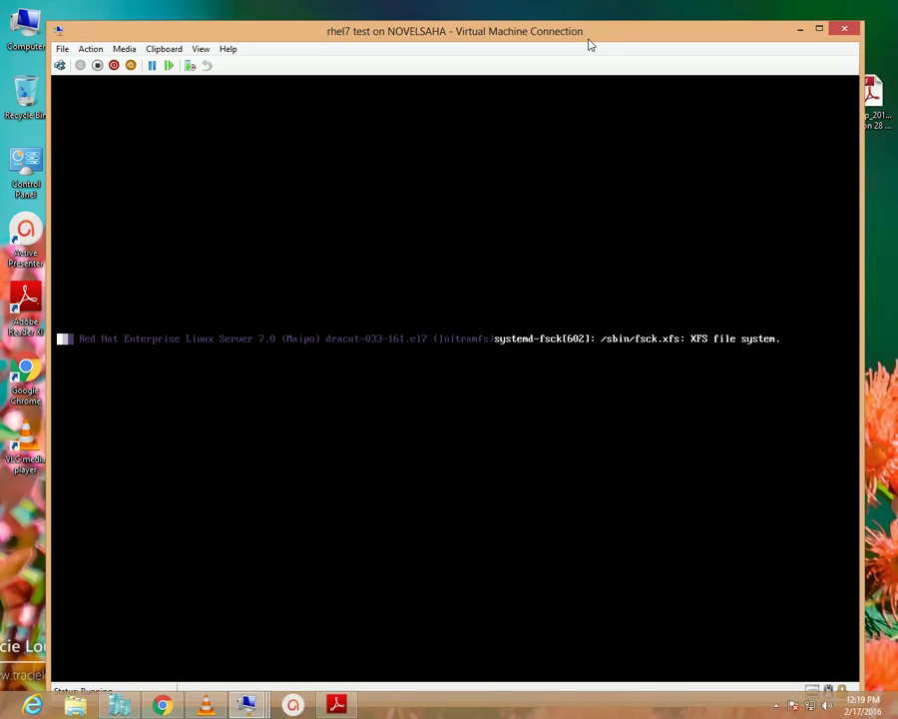
drag(593, 40, 602, 38)
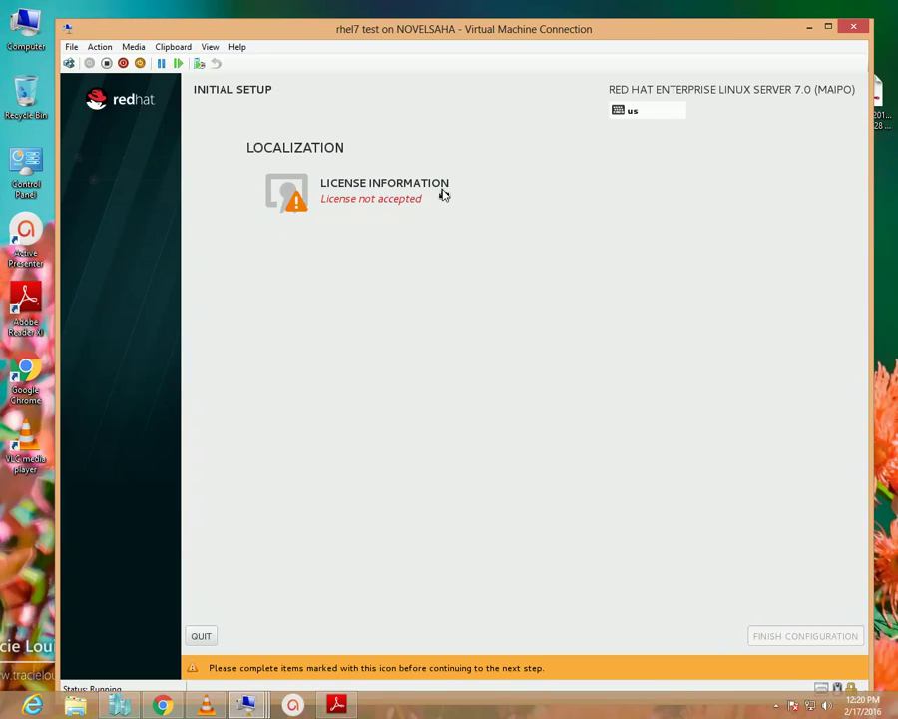
Accept the license agreement under License Information and finish the configuration.
click(355, 190)
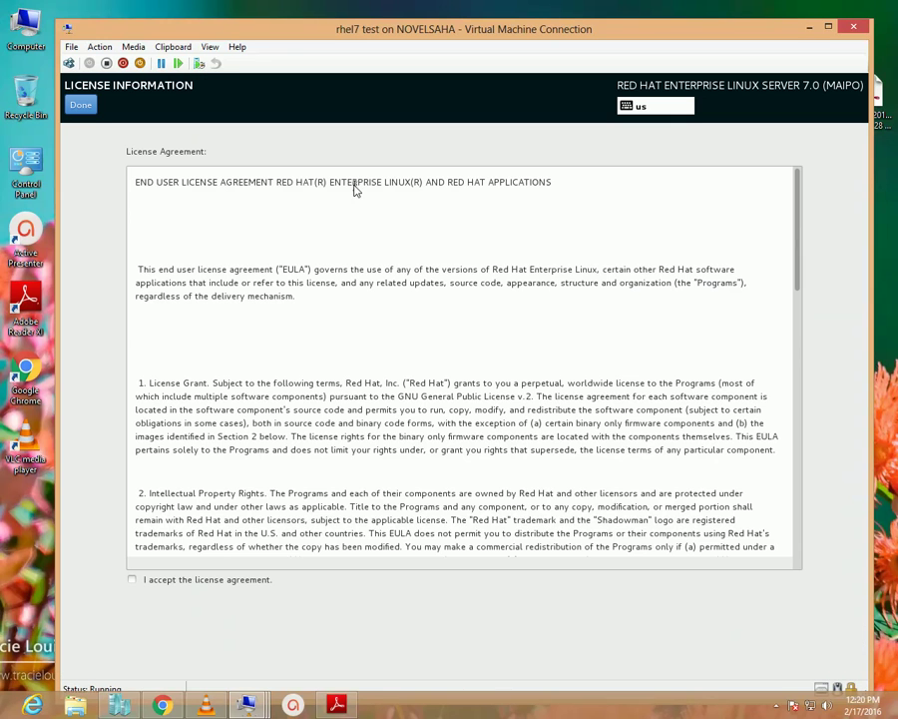
click(134, 580)
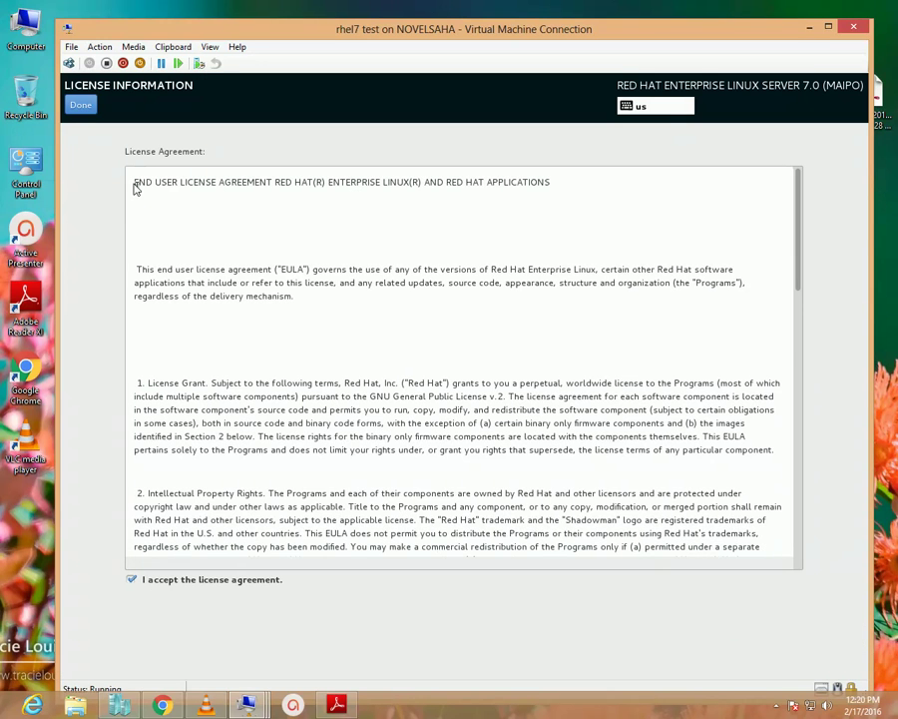
click(82, 106)
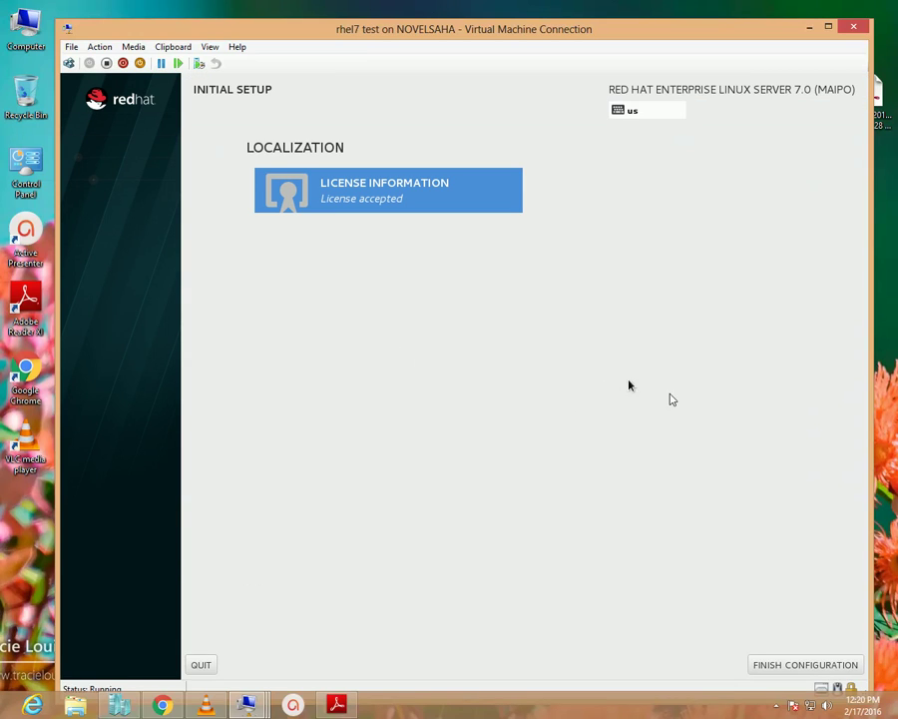
click(794, 666)
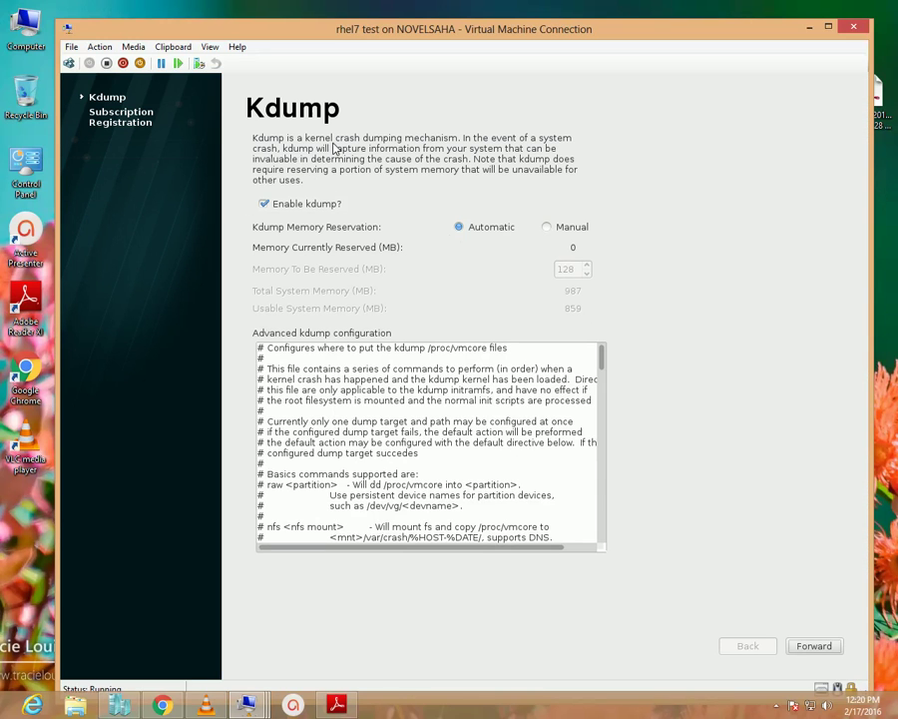
Keep the Kdump defaults, choose to register the system later, and finish the wizard.
click(823, 647)
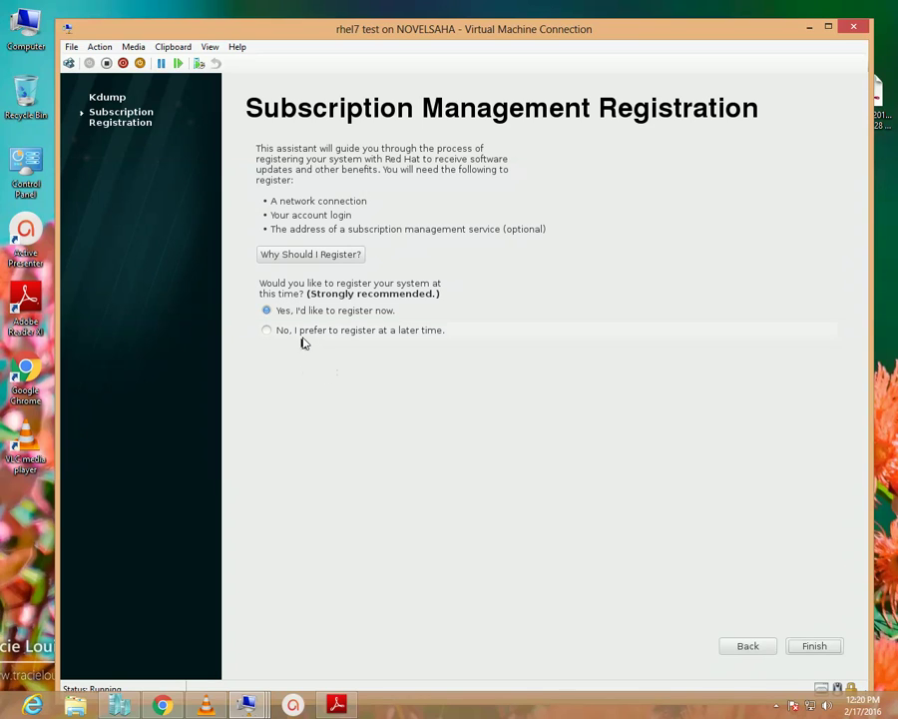
click(310, 333)
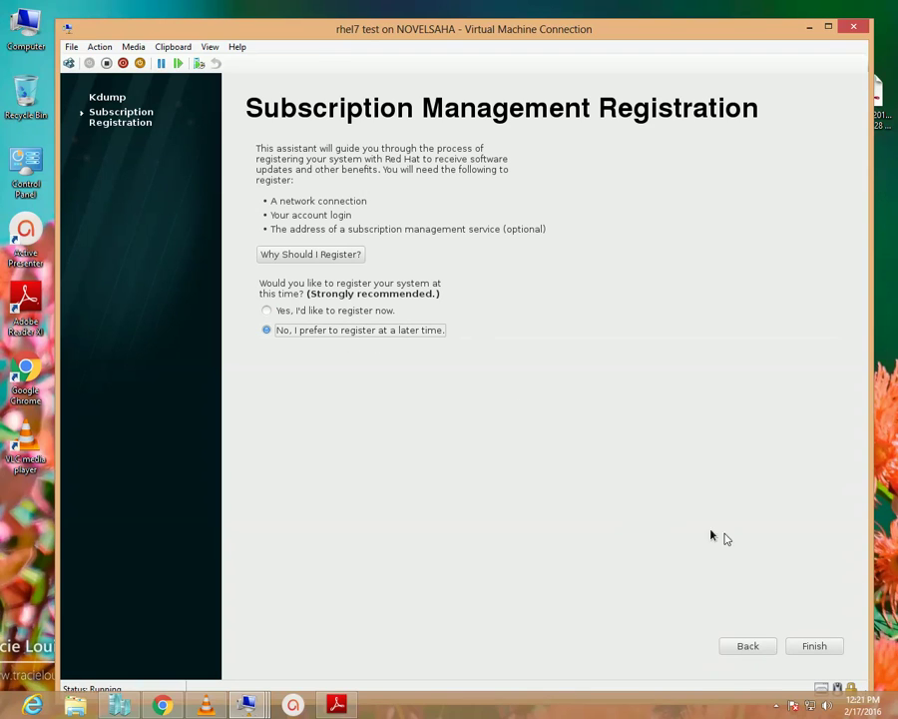
click(814, 646)
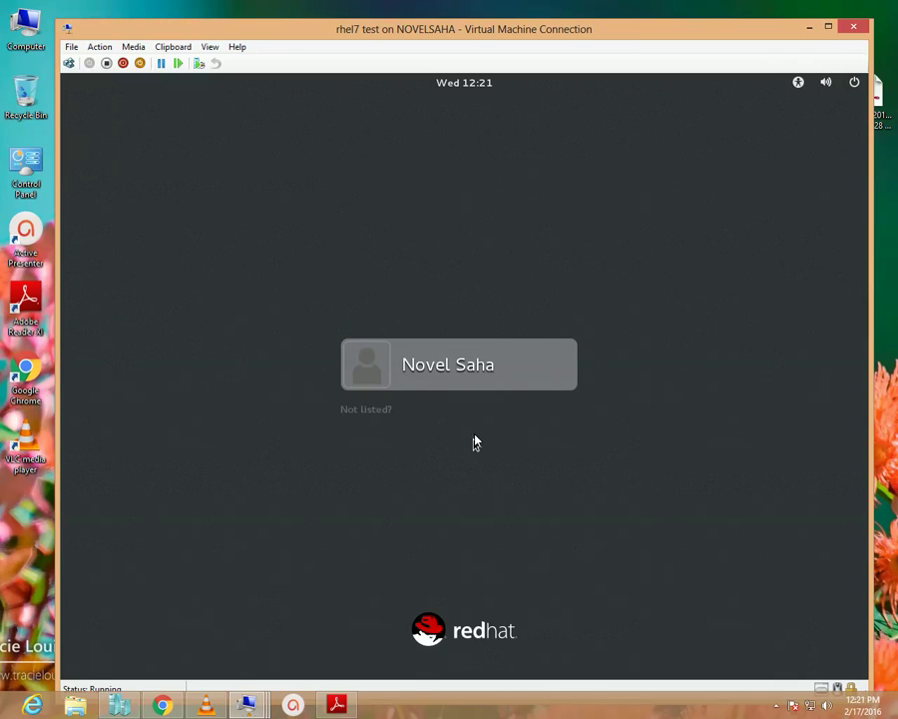
click(460, 368)
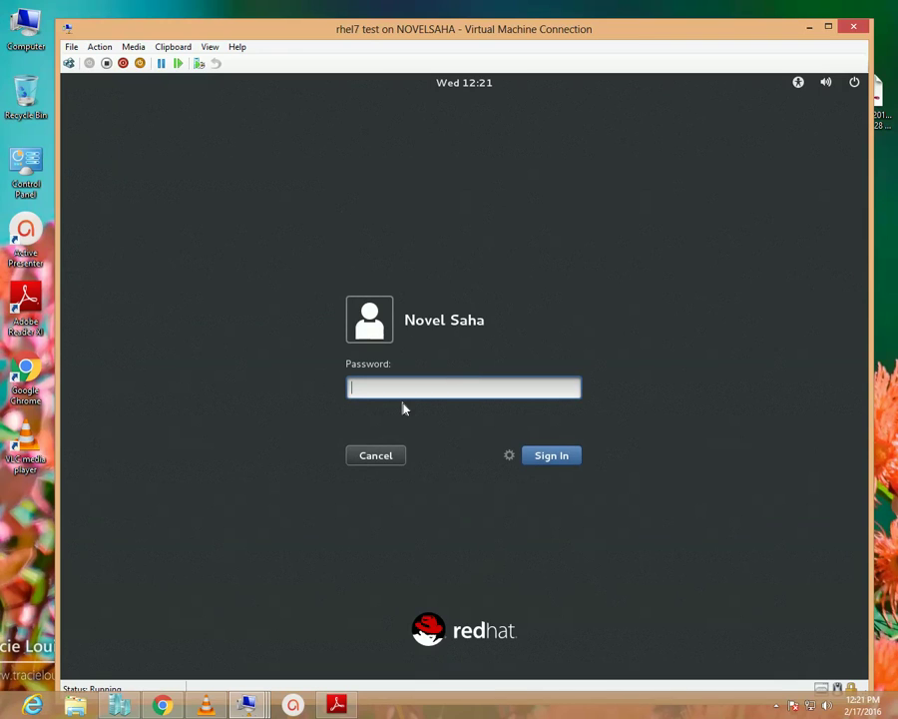
text(••••••)
click(386, 461)
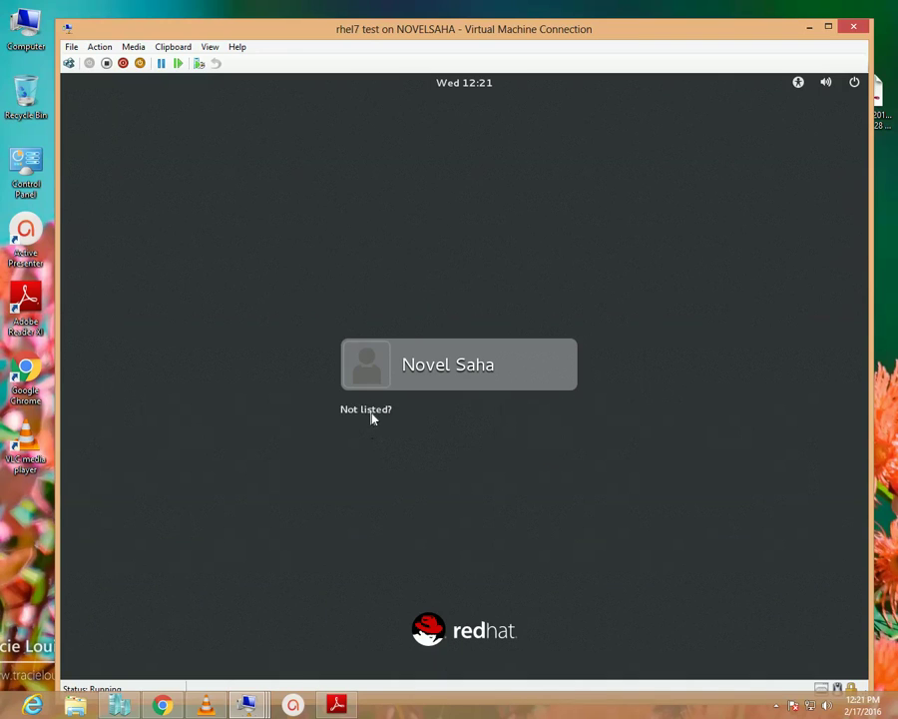
Sign in through 'Not listed?' as root, entering the root password.
click(370, 417)
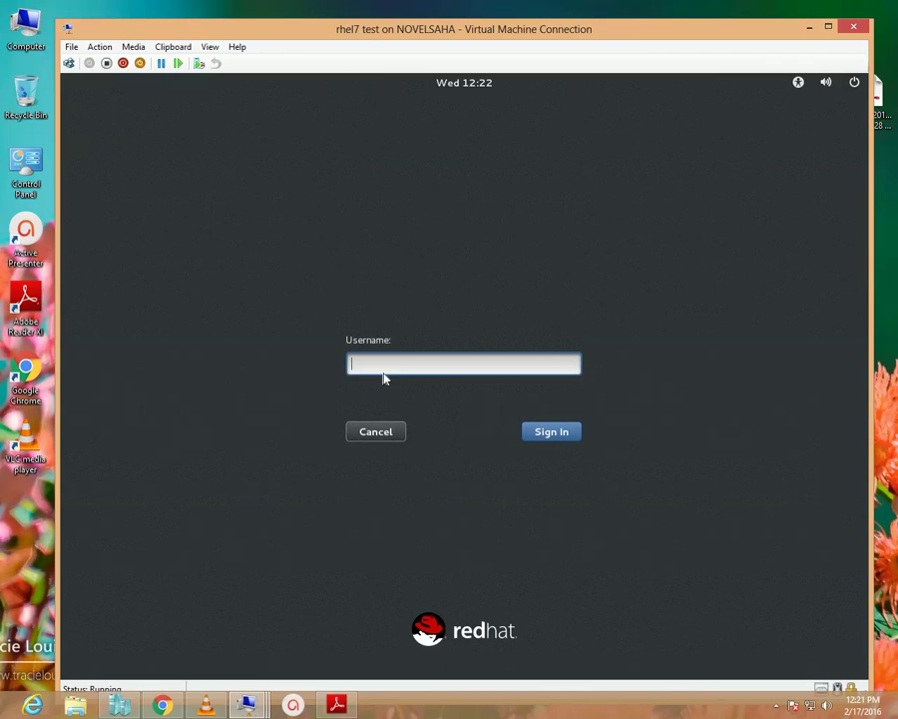
text(root)
key(Return)
text(redhat)
click(552, 438)
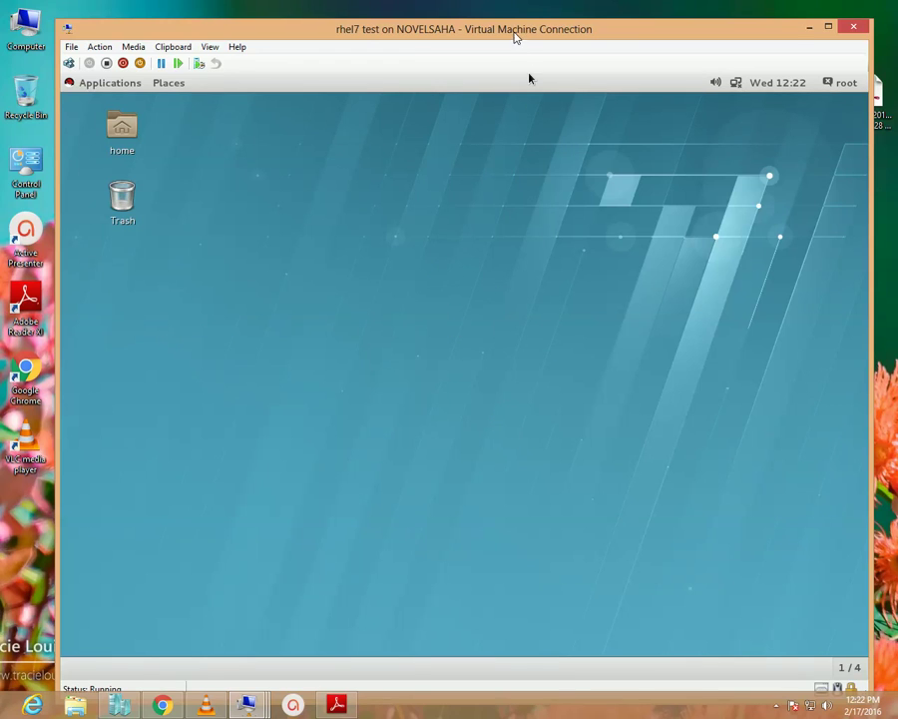
Nudge the VM window slightly while the GNOME Welcome page loads with English (United States).
drag(515, 32, 507, 29)
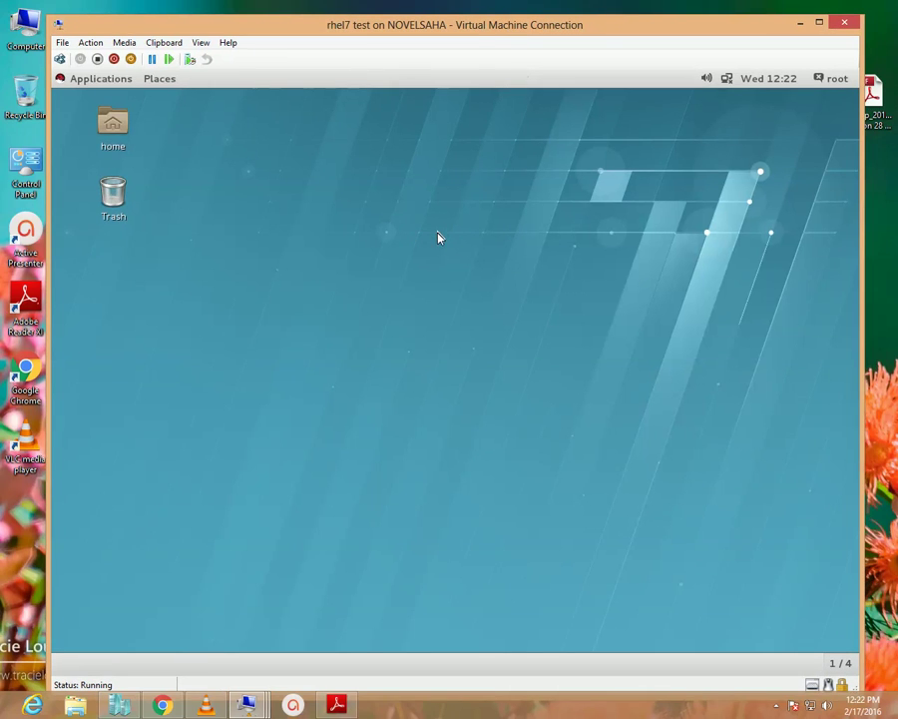
drag(475, 31, 467, 28)
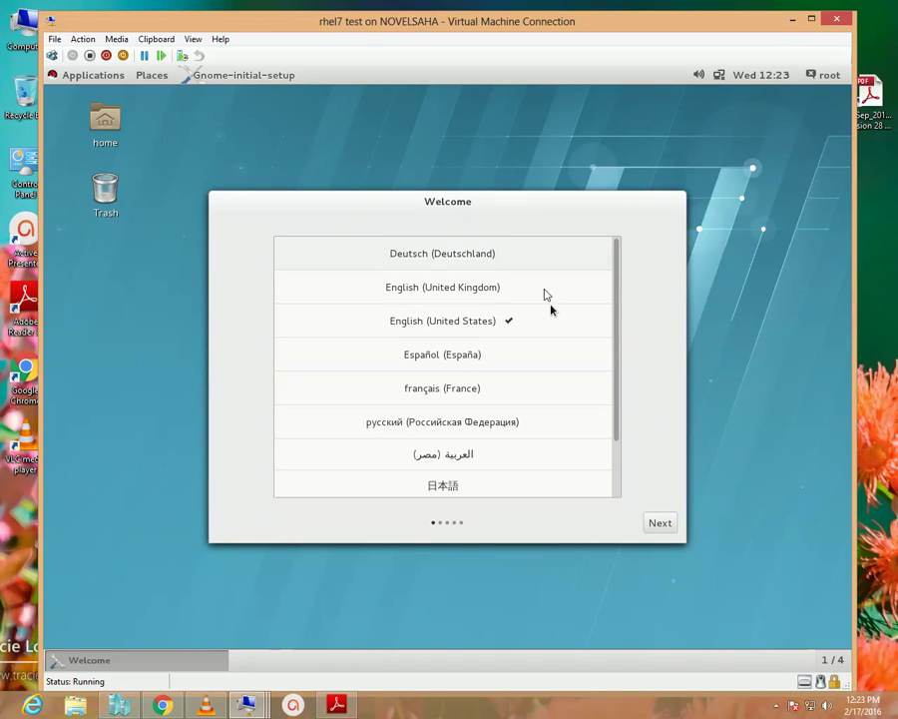
Accept English (US) language and input, start using Red Hat Enterprise Linux Server, and close GNOME Help.
click(661, 524)
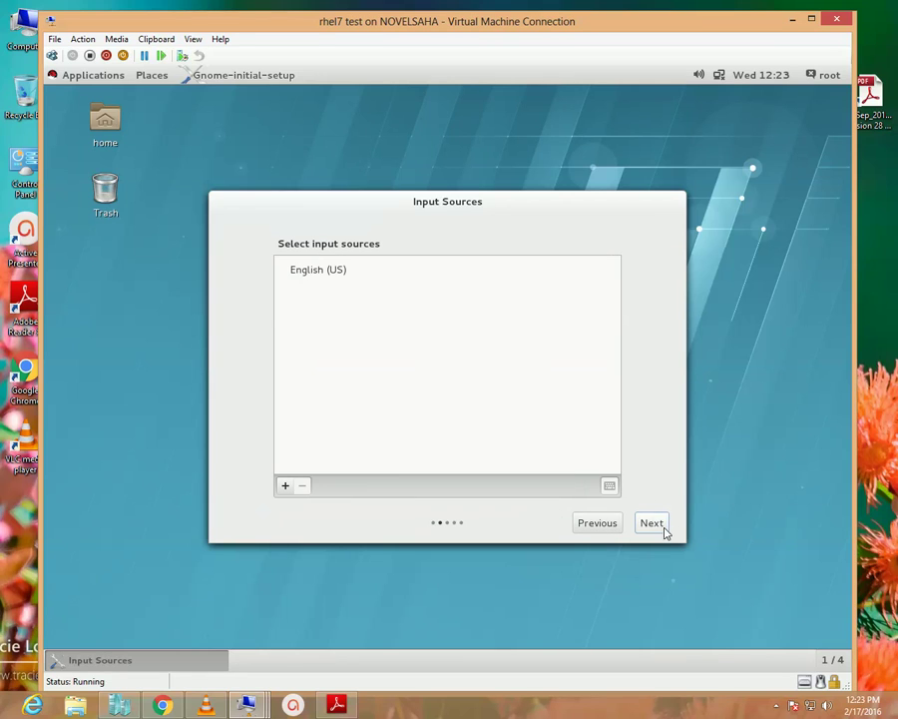
click(663, 527)
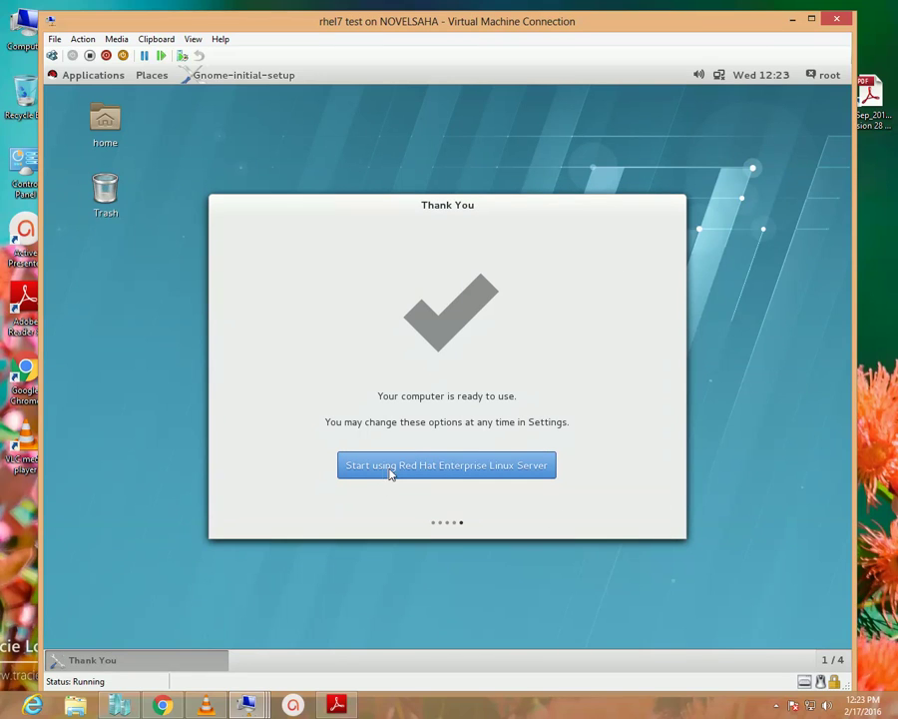
click(455, 466)
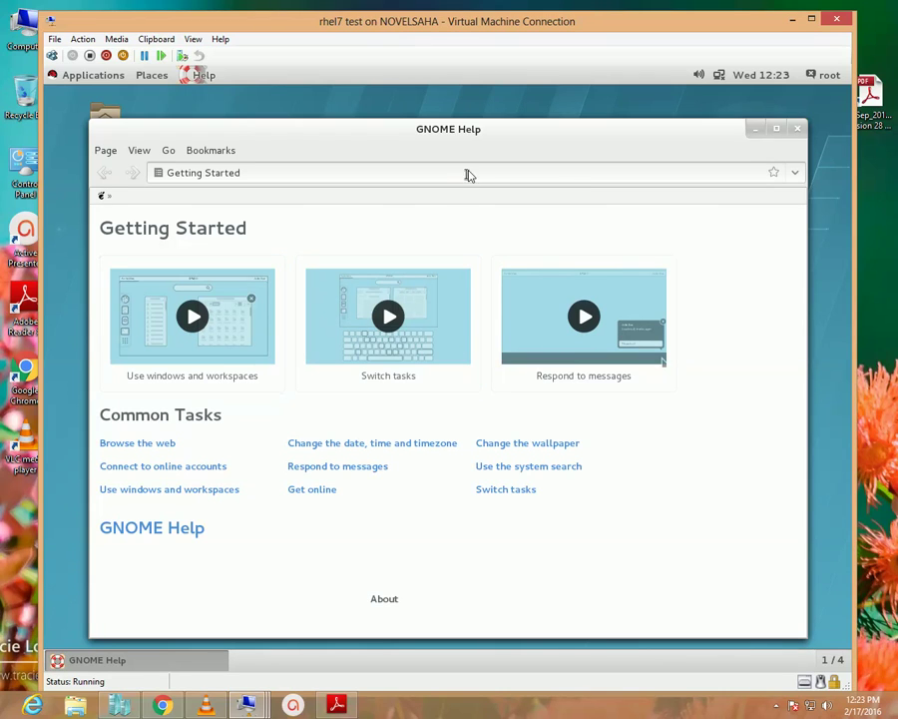
drag(488, 141, 488, 140)
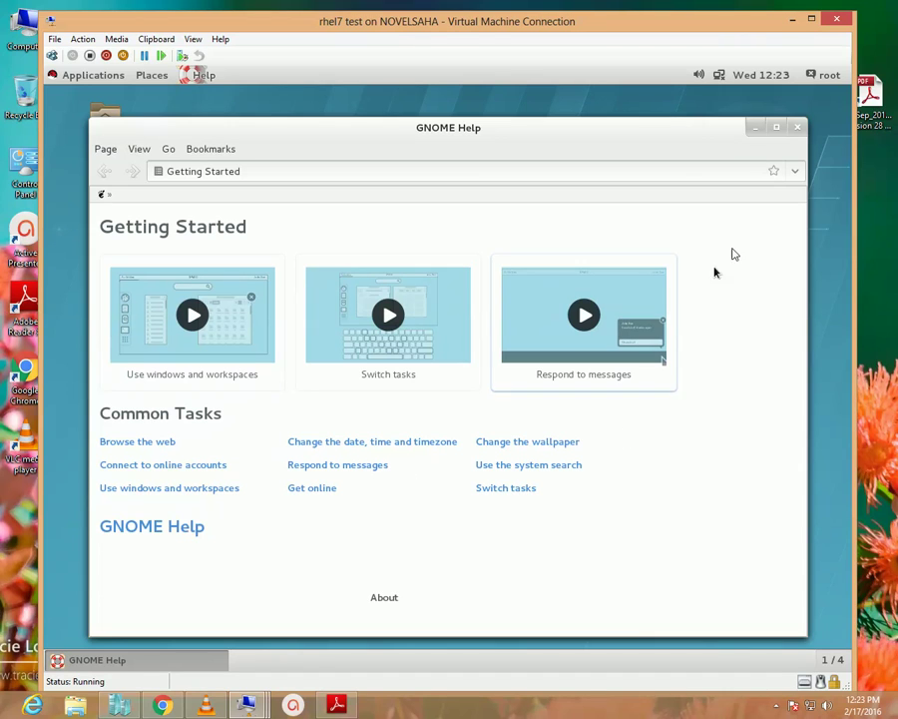
click(798, 131)
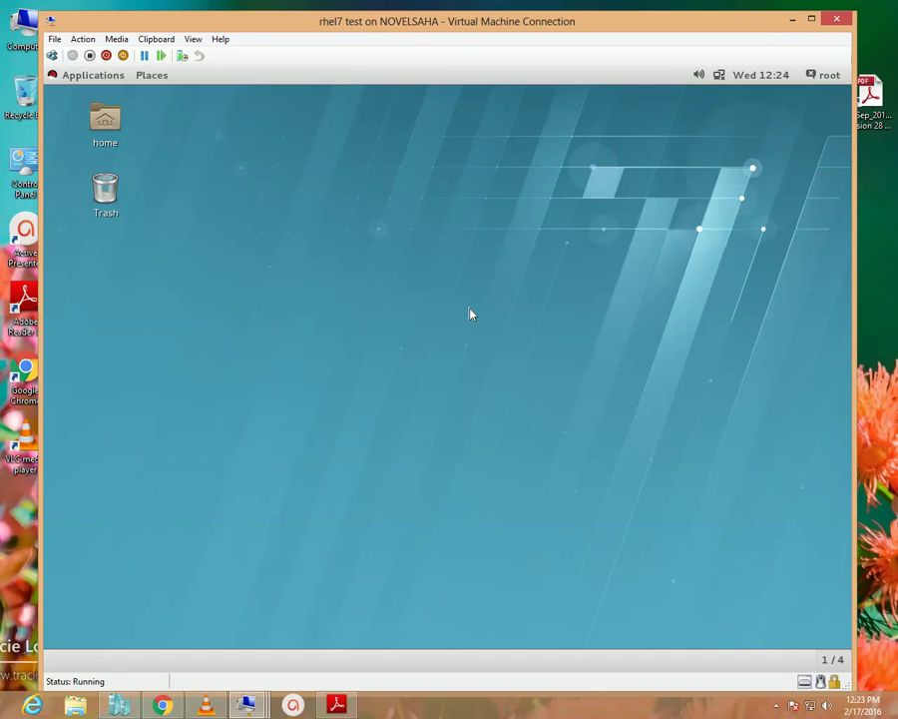
Open a desktop terminal, run hostnamectl, and highlight the static hostname server3.example.com.
right_click(421, 237)
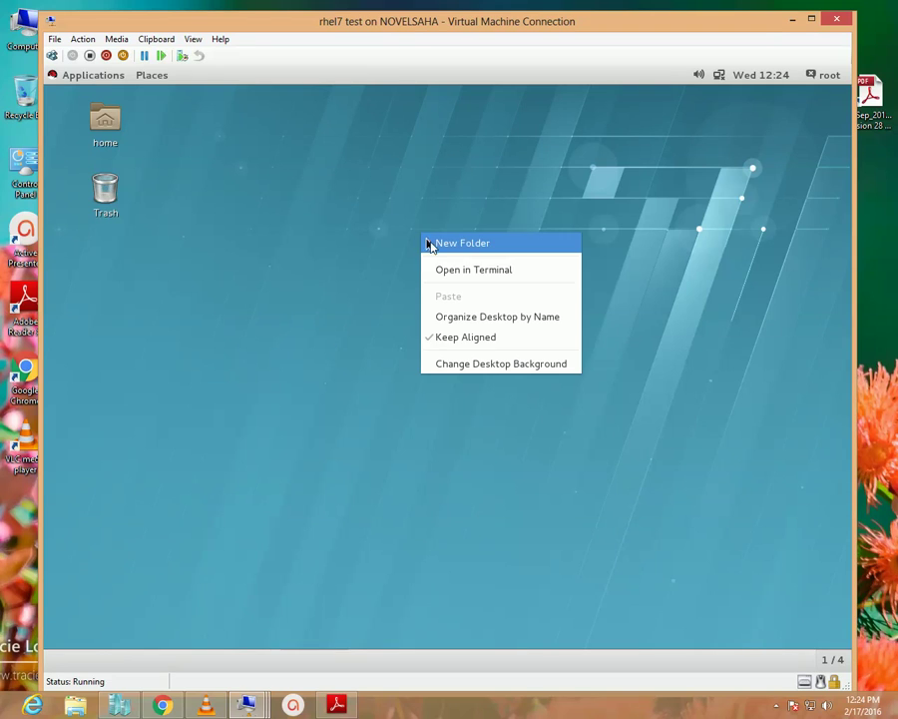
click(496, 271)
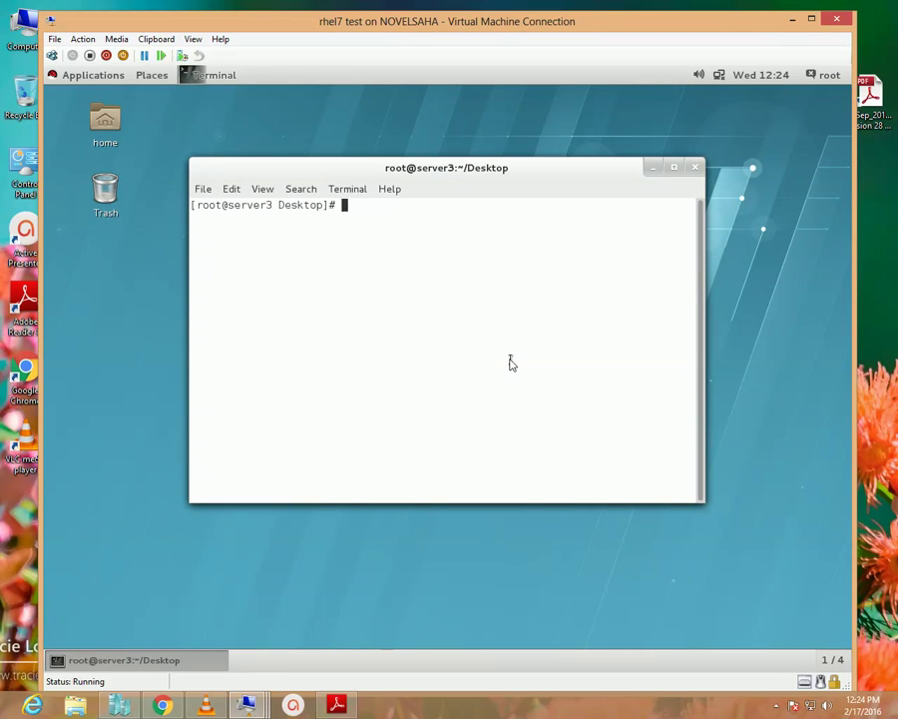
text(hostnamectl)
key(Return)
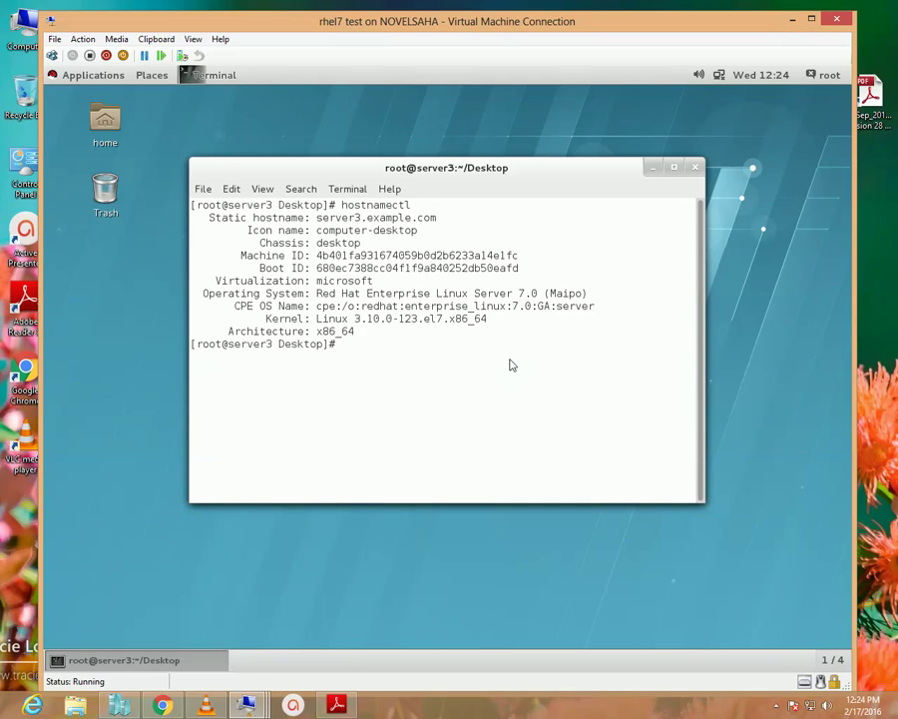
drag(317, 219, 437, 220)
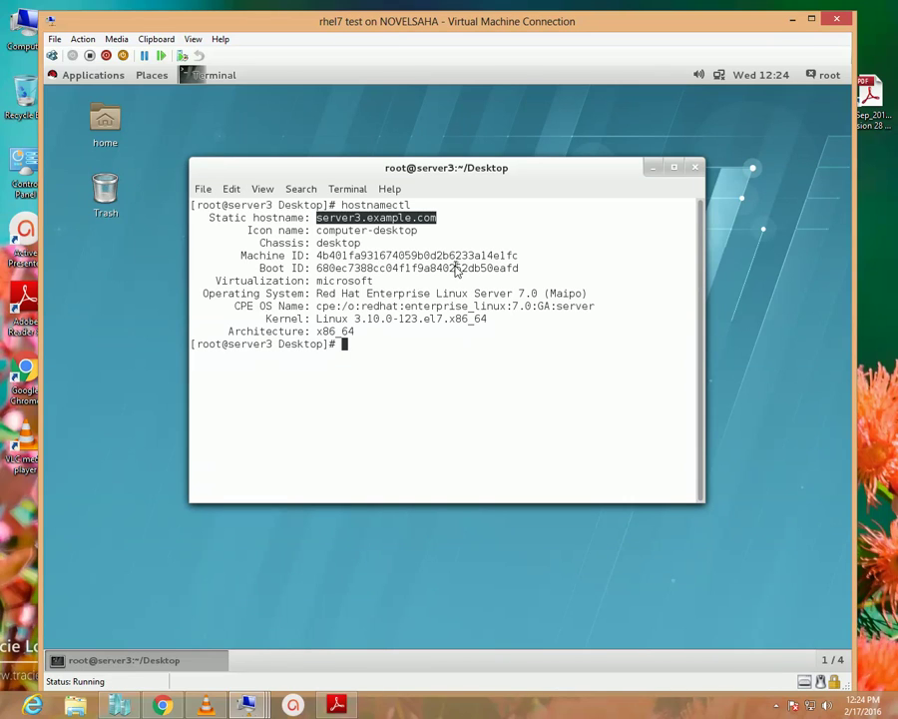
Set the hostname to server10.example.com with hostnamectl set-hostname and verify it in hostnamectl output.
text(hostnamectl s)
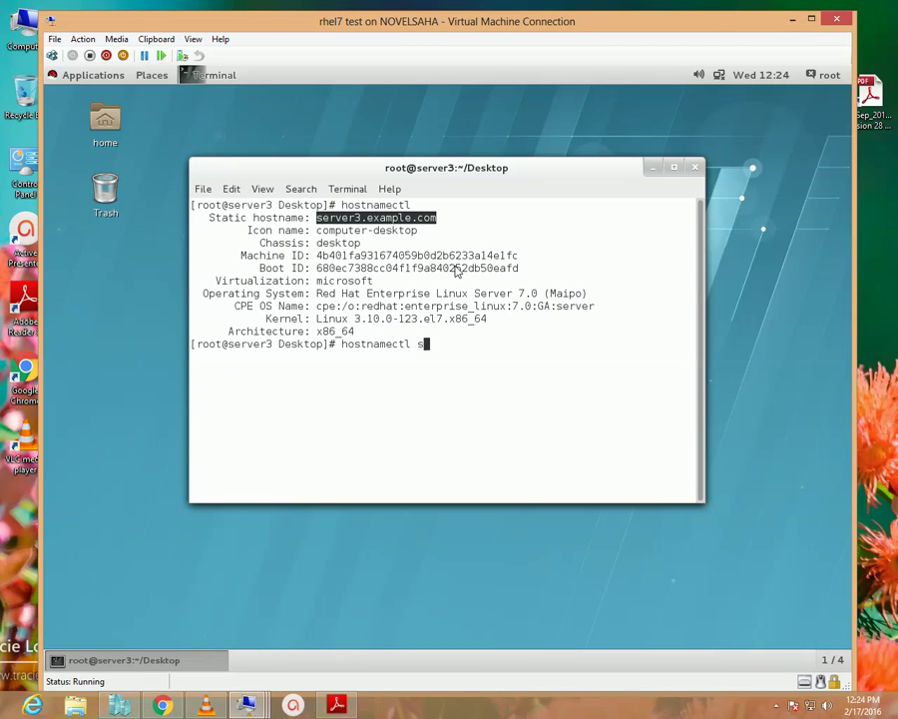
text(et-hostname server)
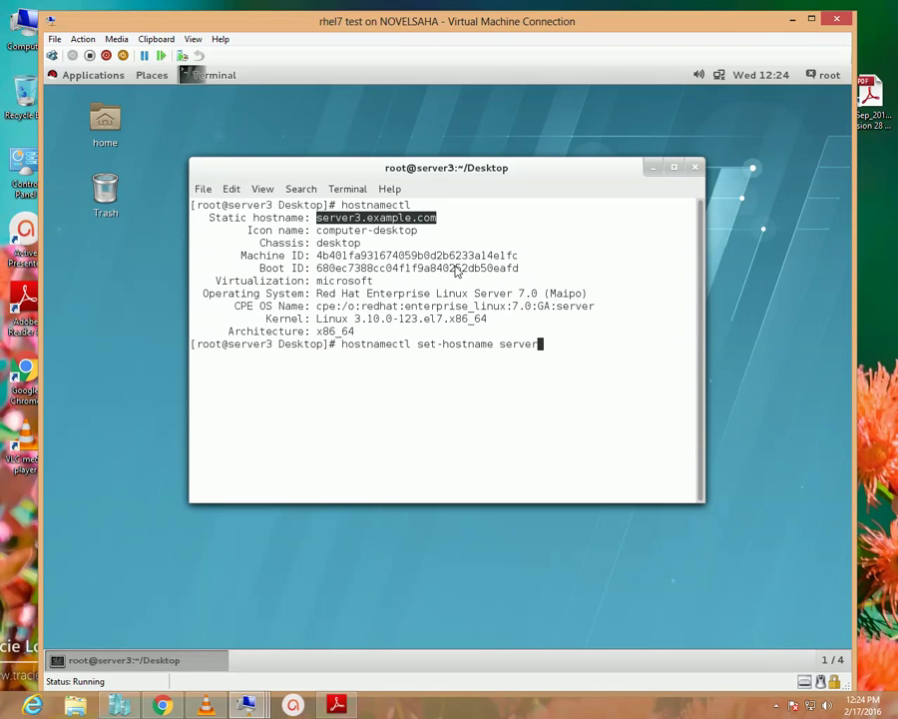
text(10.example.com [root@server3 Desktop]# )
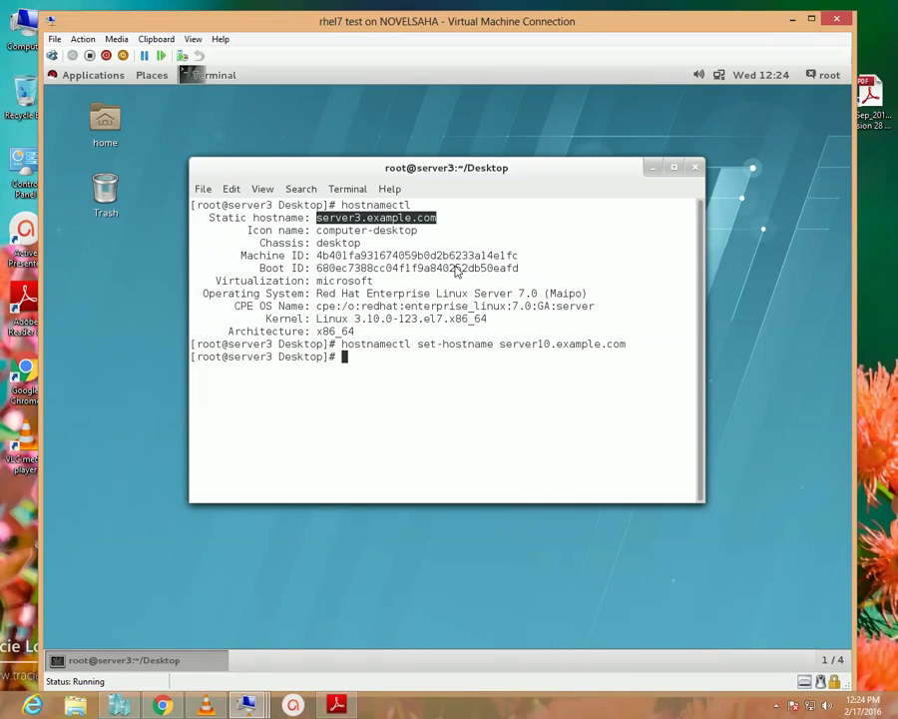
text(hostnamectl)
key(Return)
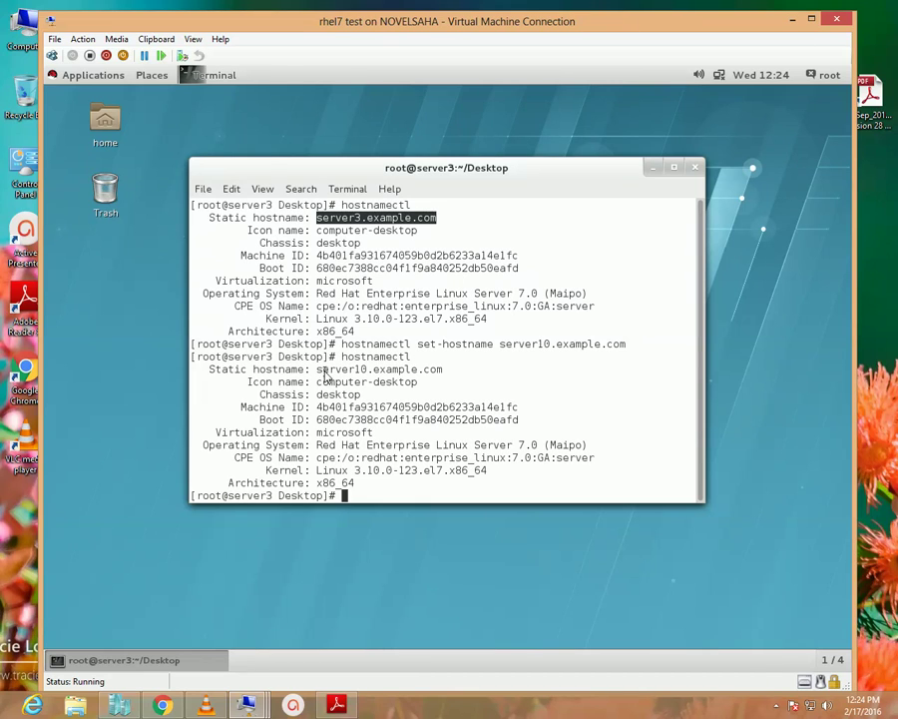
drag(211, 371, 446, 374)
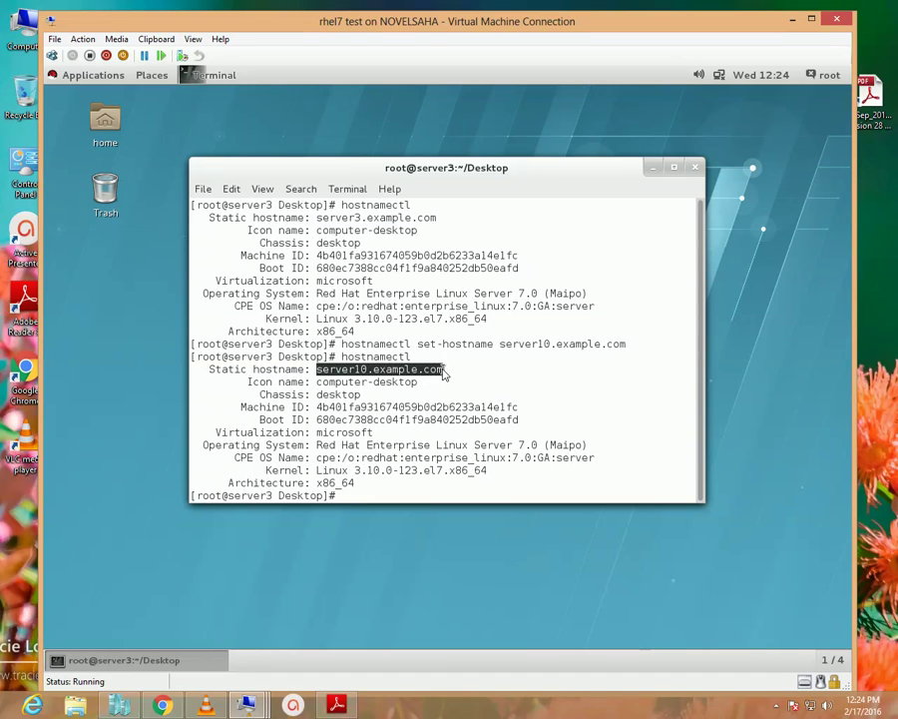
click(520, 416)
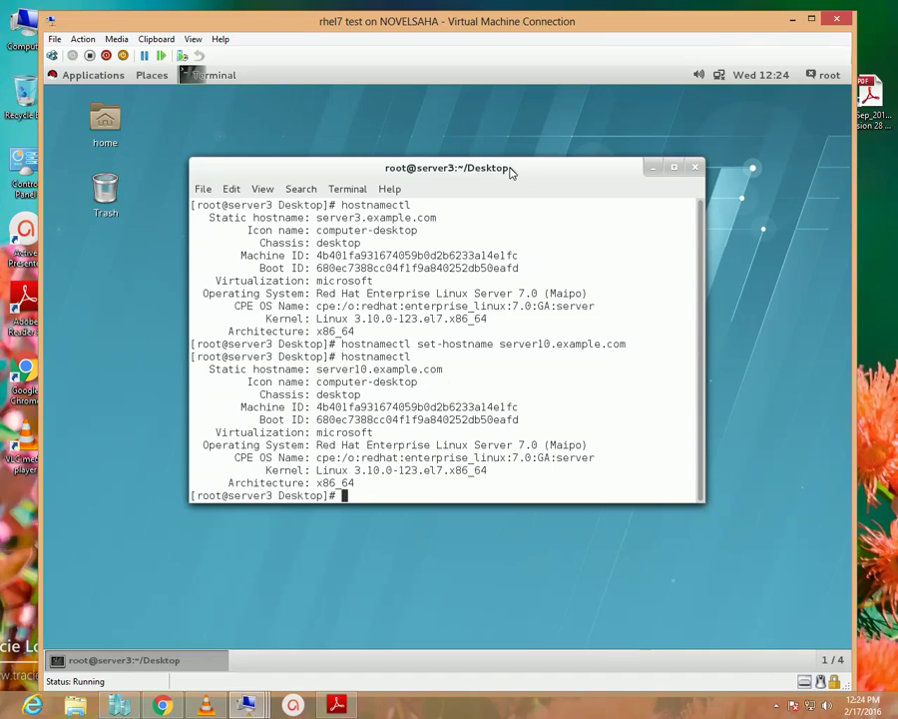
drag(510, 169, 486, 155)
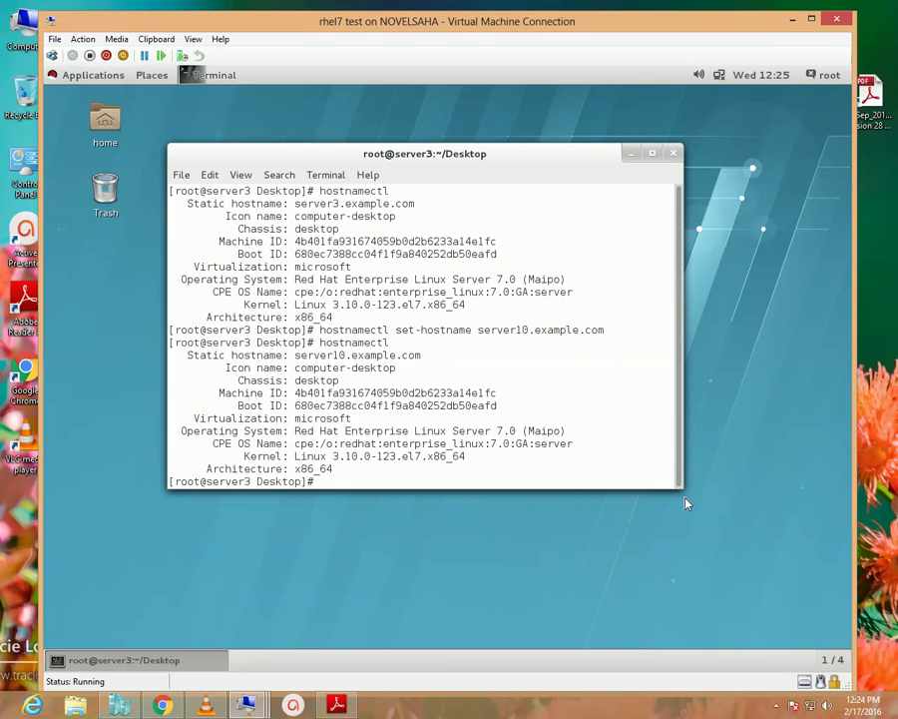
drag(685, 496, 716, 527)
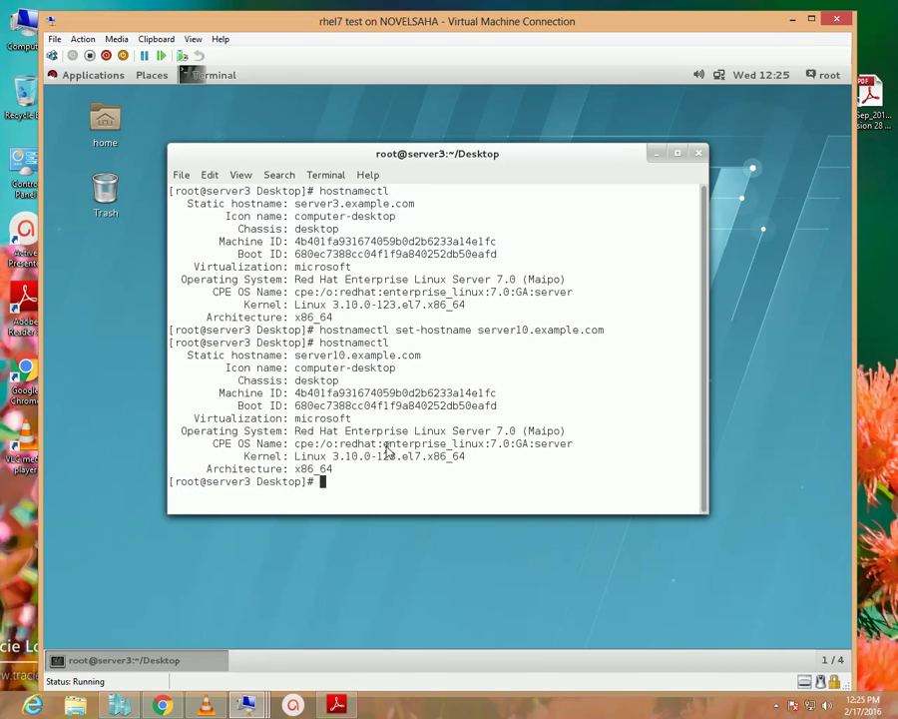
drag(474, 175, 466, 175)
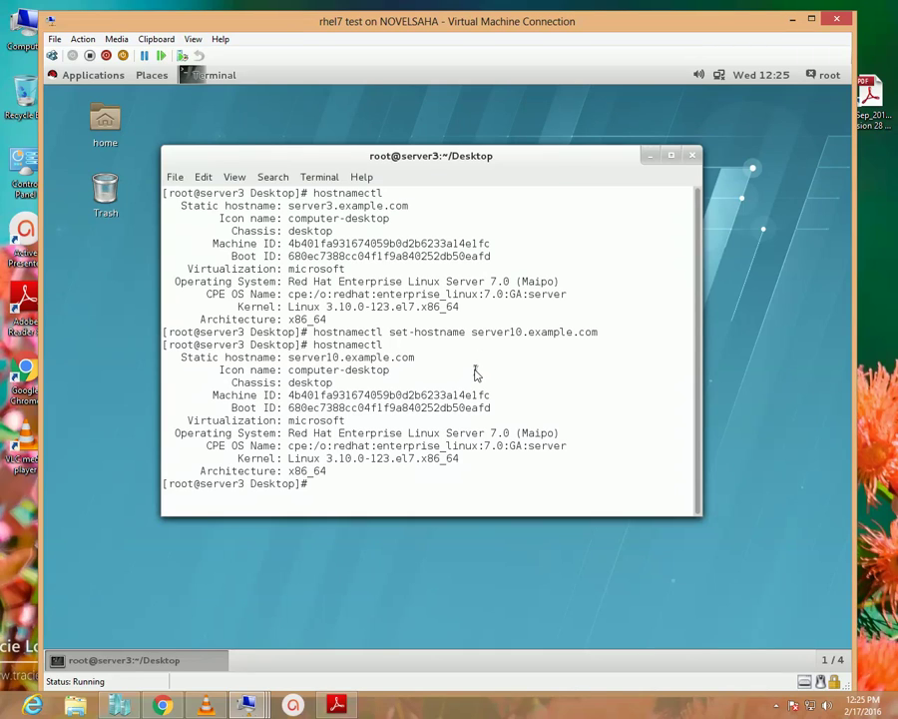
text(www.youtube.com/)
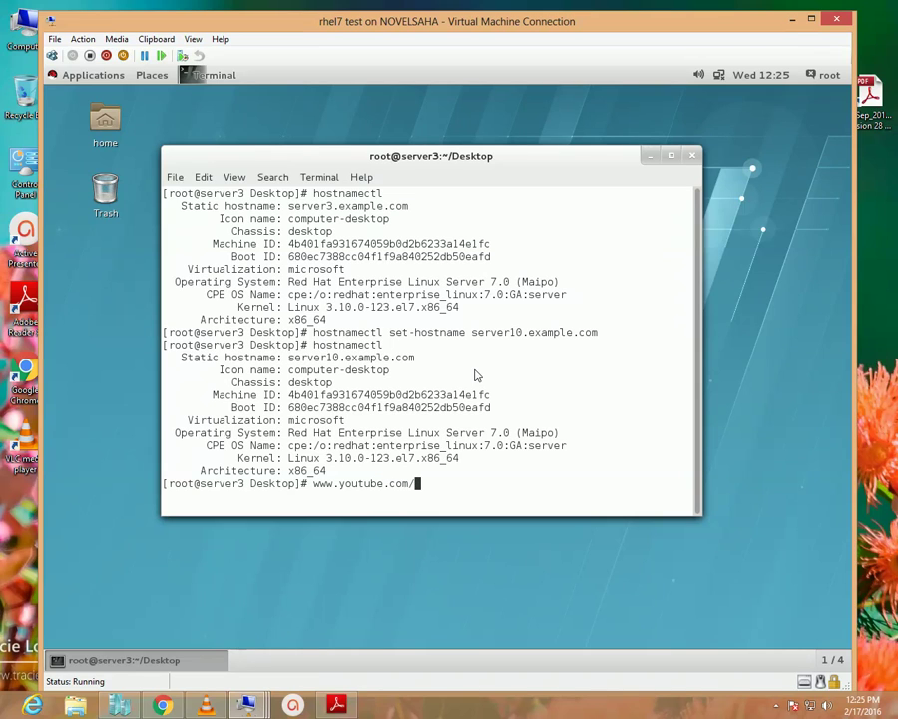
text(novelsaha)
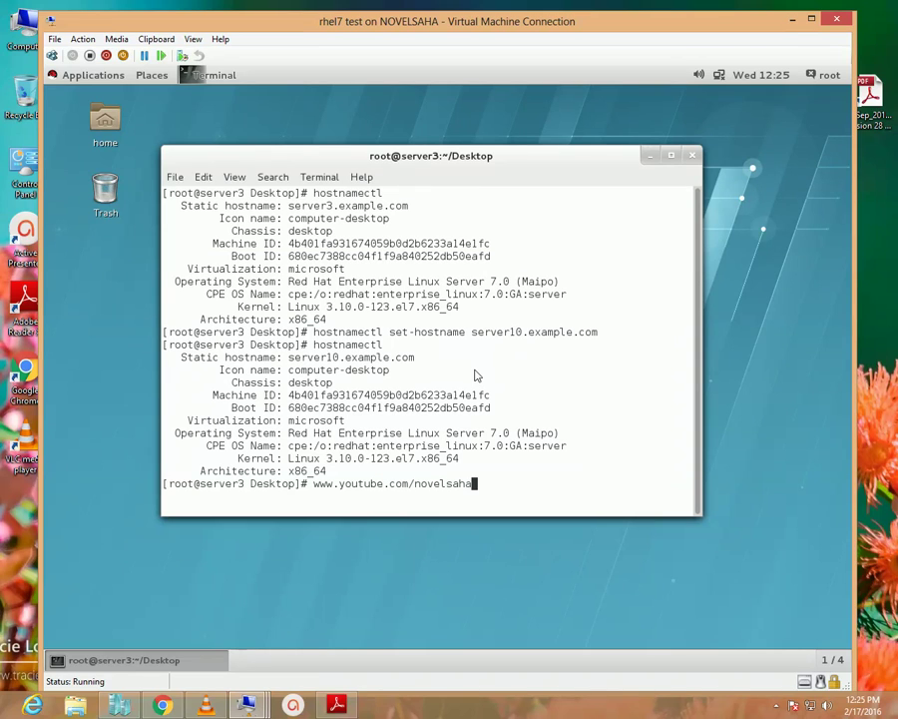